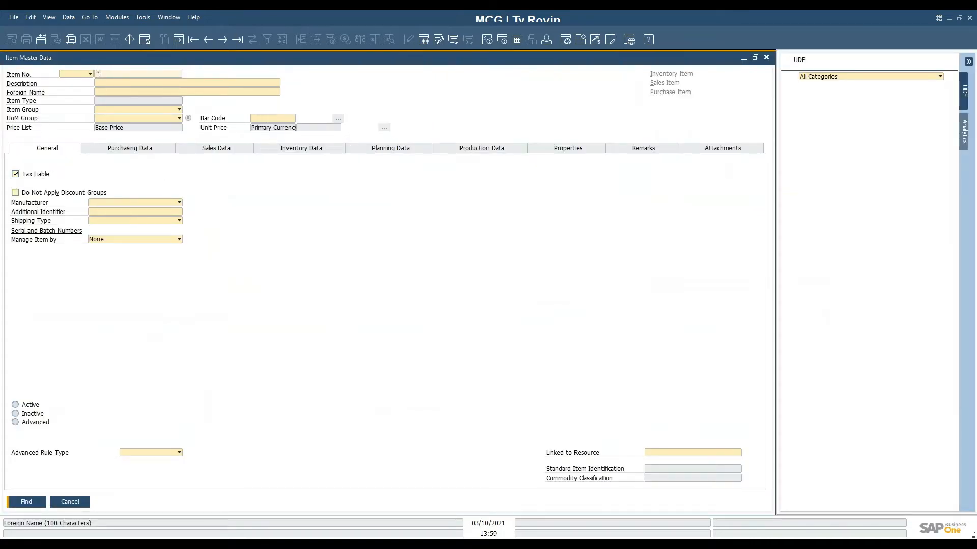
# List all items and add Active as an additional field in the list's settings.
pyautogui.press('Tab')
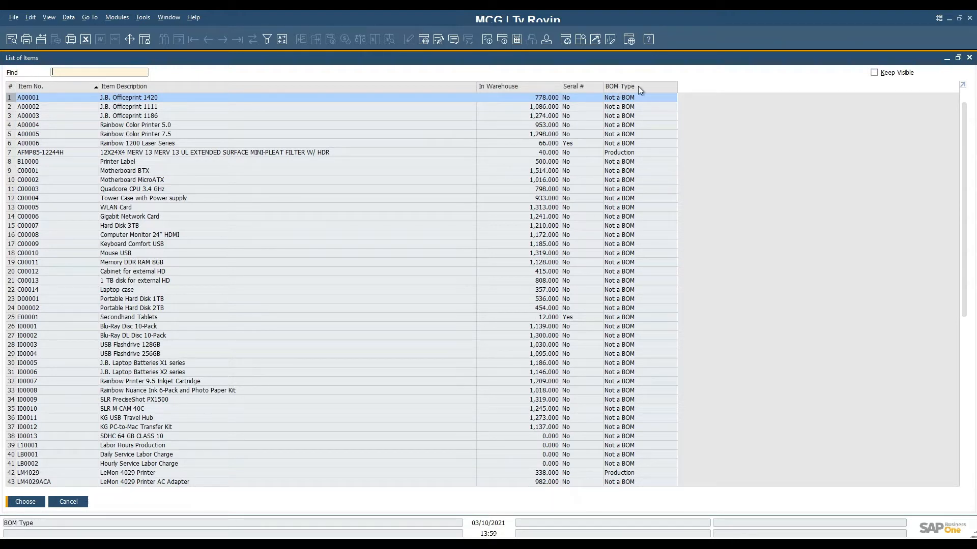
pyautogui.click(425, 40)
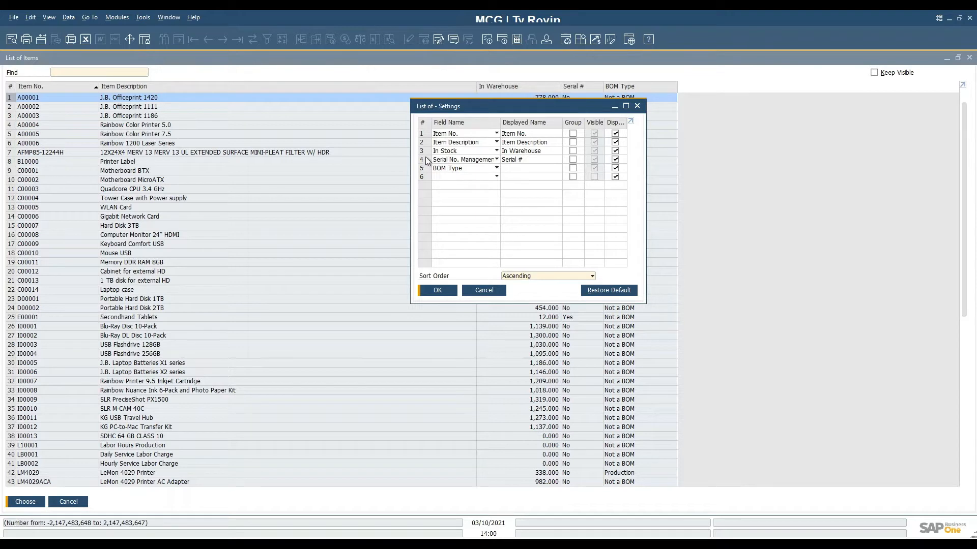
pyautogui.click(462, 178)
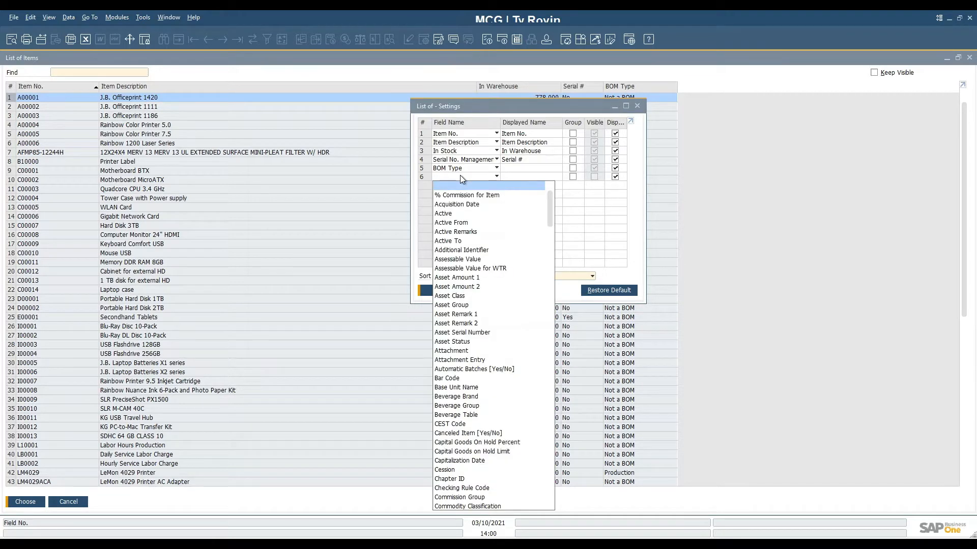
pyautogui.click(472, 214)
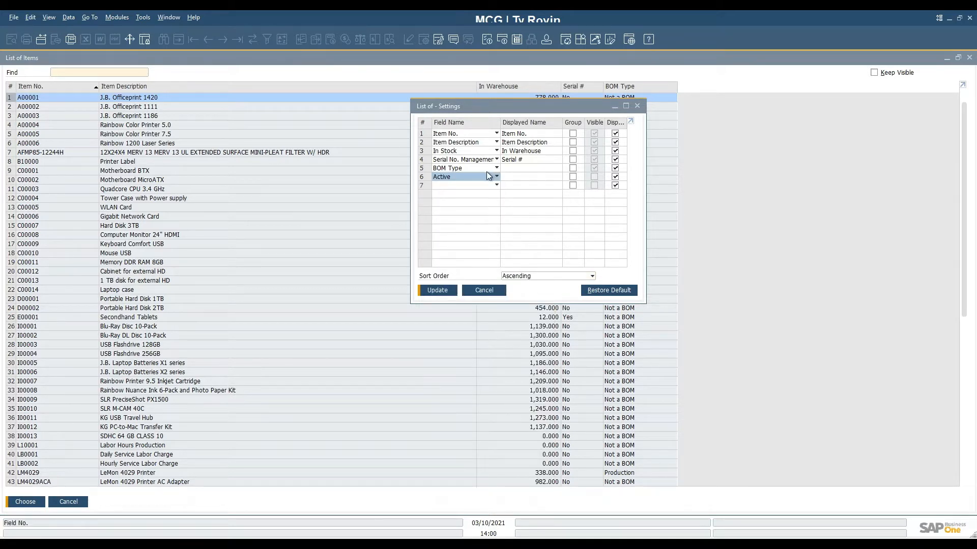
# Insert a field row above In Stock in the list settings and assign it Height 1 - Purchasing Unit.
pyautogui.rightClick(425, 154)
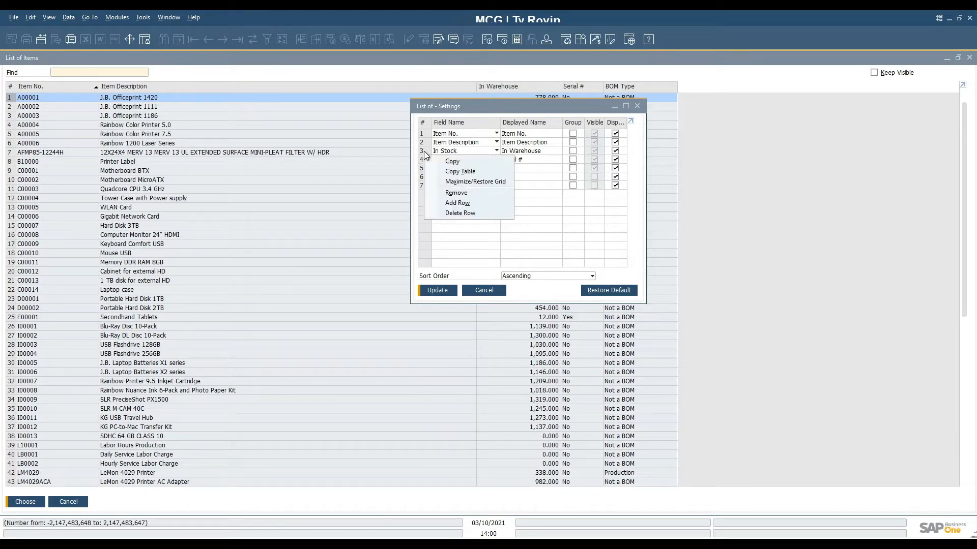
pyautogui.click(449, 203)
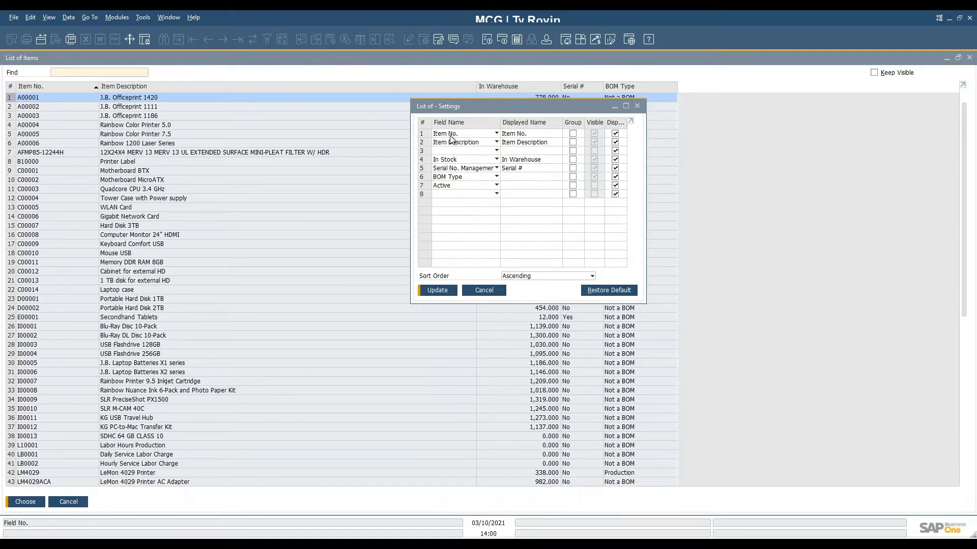
pyautogui.click(470, 151)
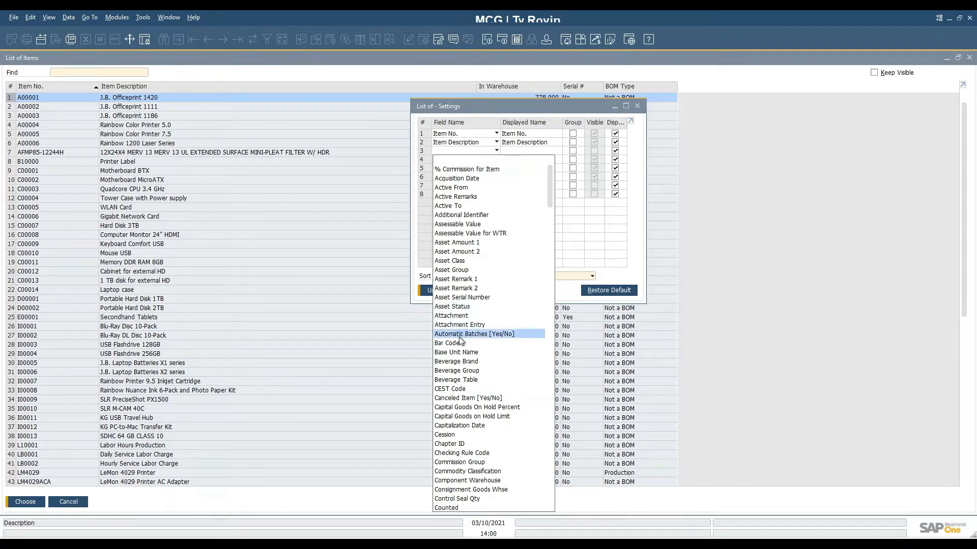
pyautogui.scroll(-3, 462, 357)
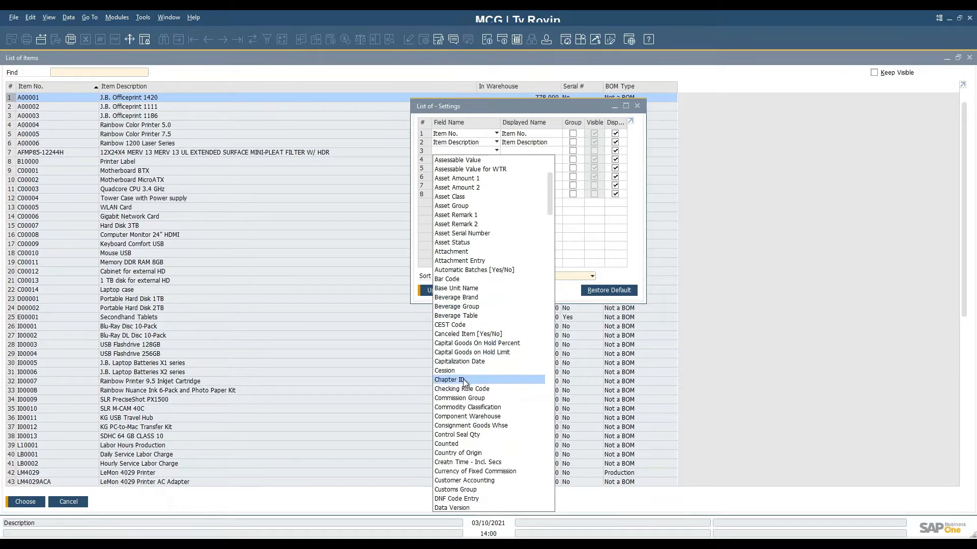
pyautogui.scroll(-3, 464, 381)
pyautogui.scroll(-3, 464, 403)
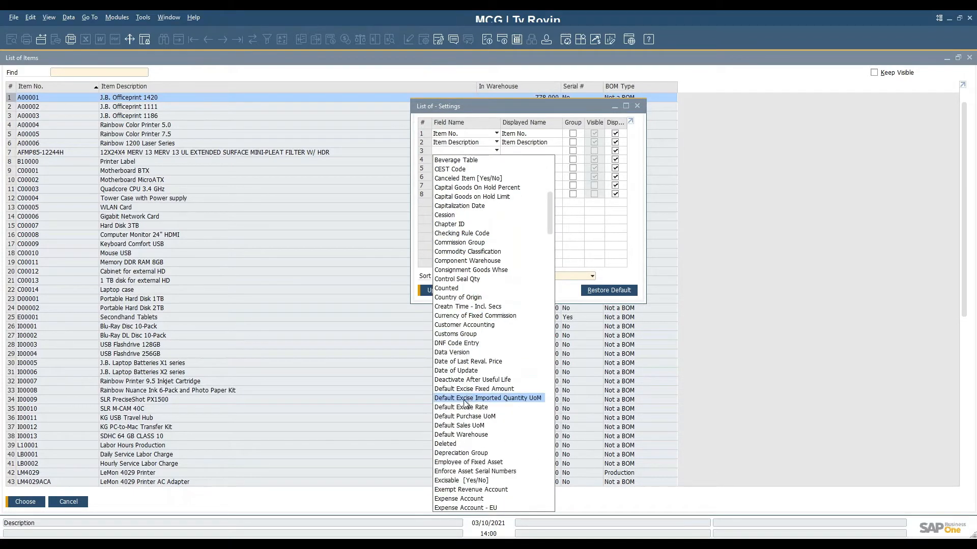
pyautogui.scroll(-2, 463, 456)
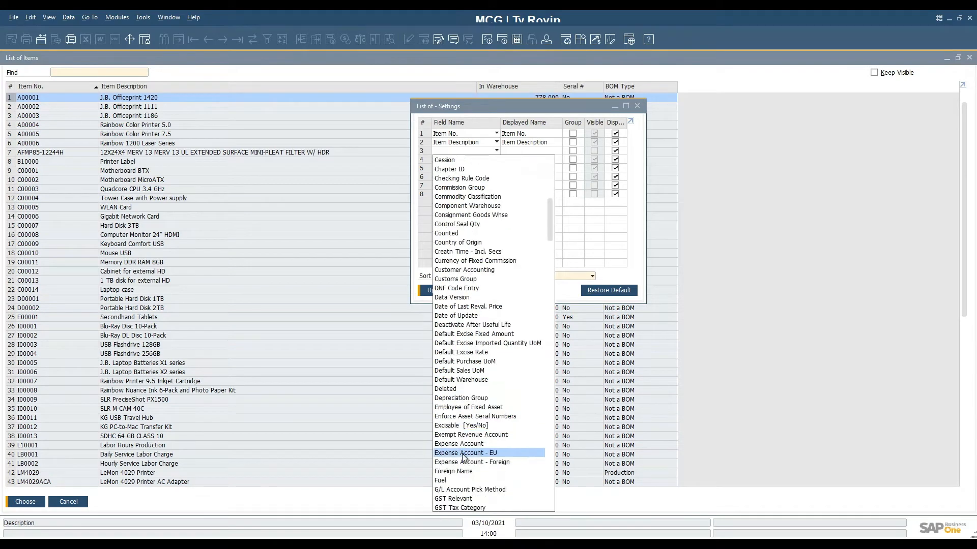
pyautogui.scroll(-4, 464, 456)
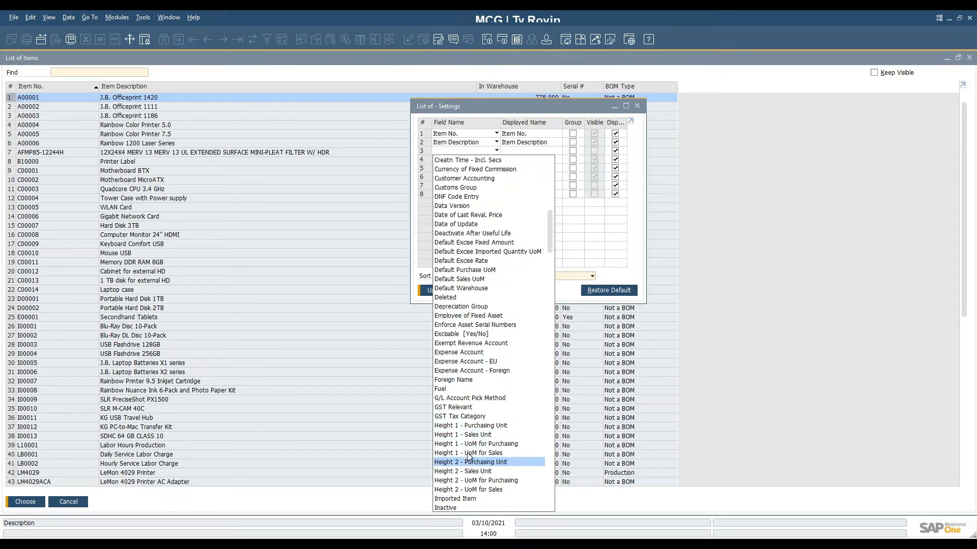
pyautogui.click(469, 426)
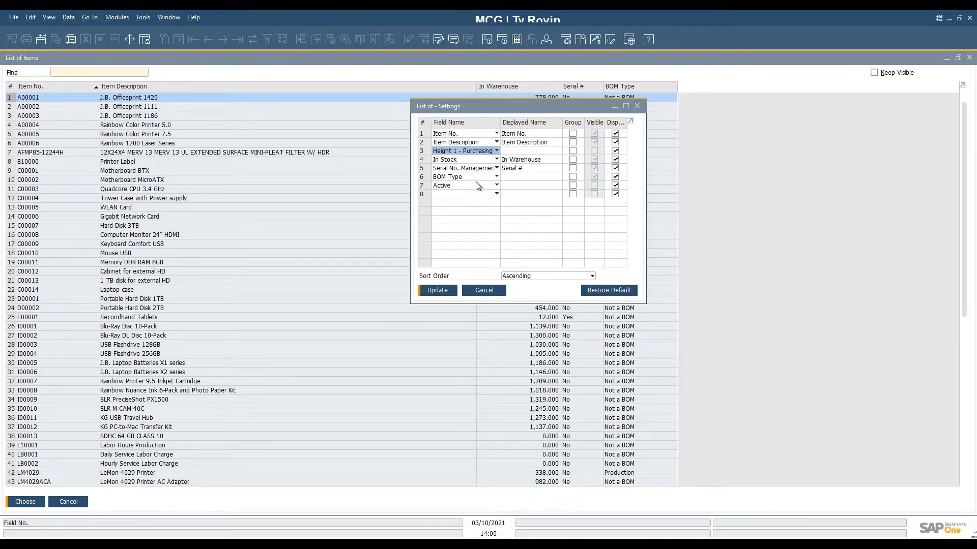
# Set the displayed name of the BOM Type field to "Bill of Materials Type" and save the list settings.
pyautogui.click(510, 175)
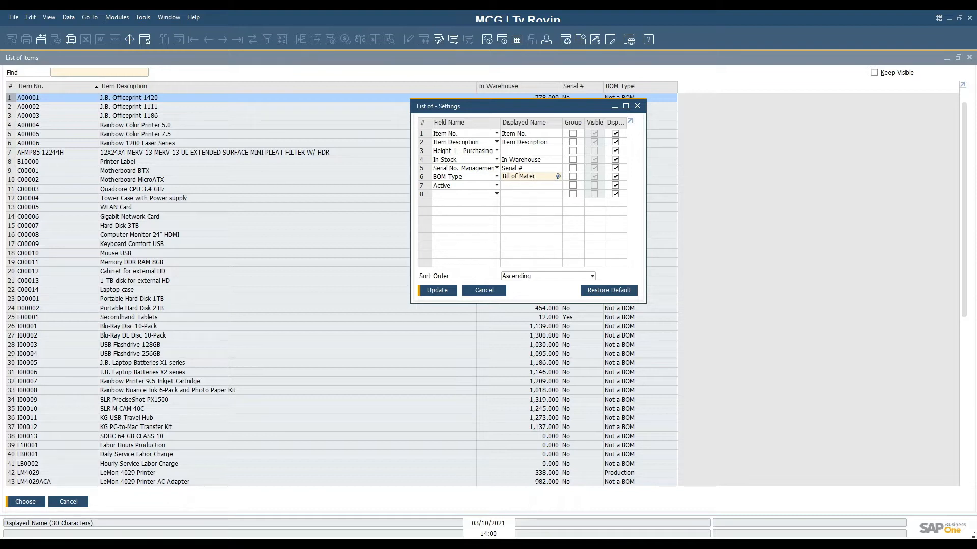
pyautogui.write('Type')
pyautogui.click(446, 294)
pyautogui.click(450, 294)
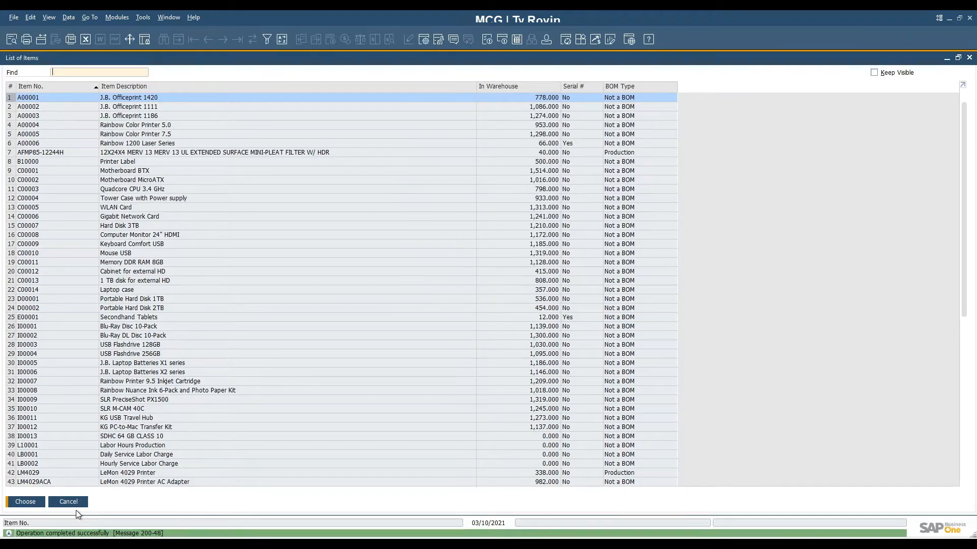
# Close and reopen the list of items to load the new columns, and fit the column widths to the window.
pyautogui.click(82, 503)
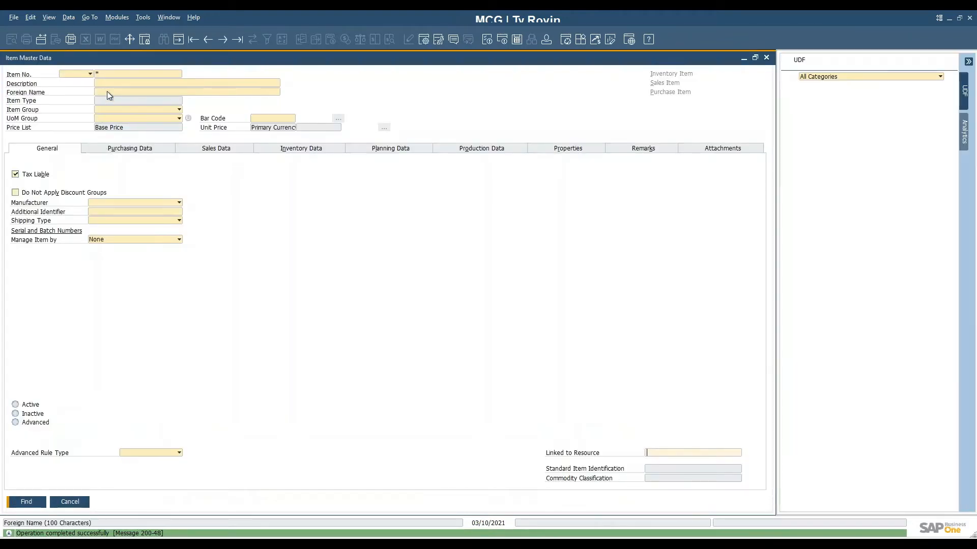
pyautogui.press('Return')
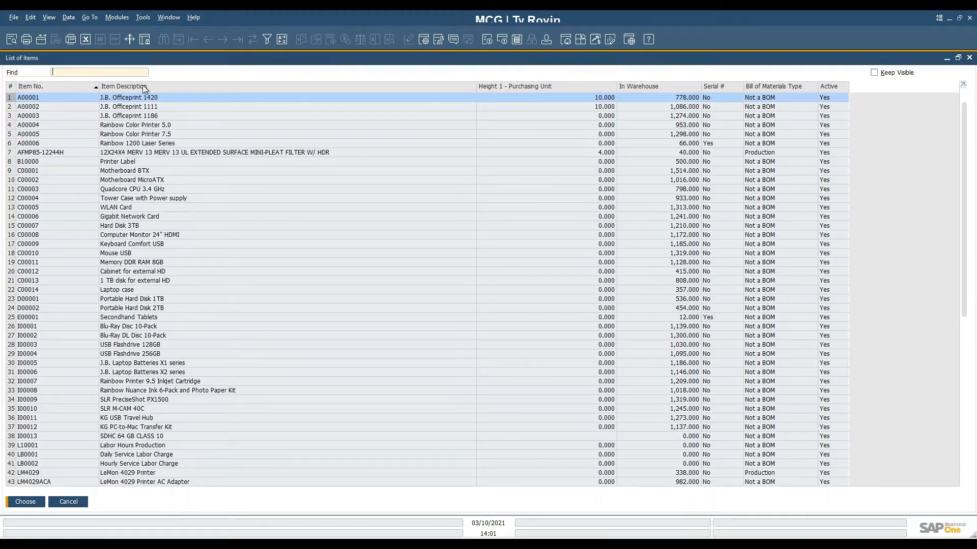
pyautogui.click(50, 18)
pyautogui.click(72, 106)
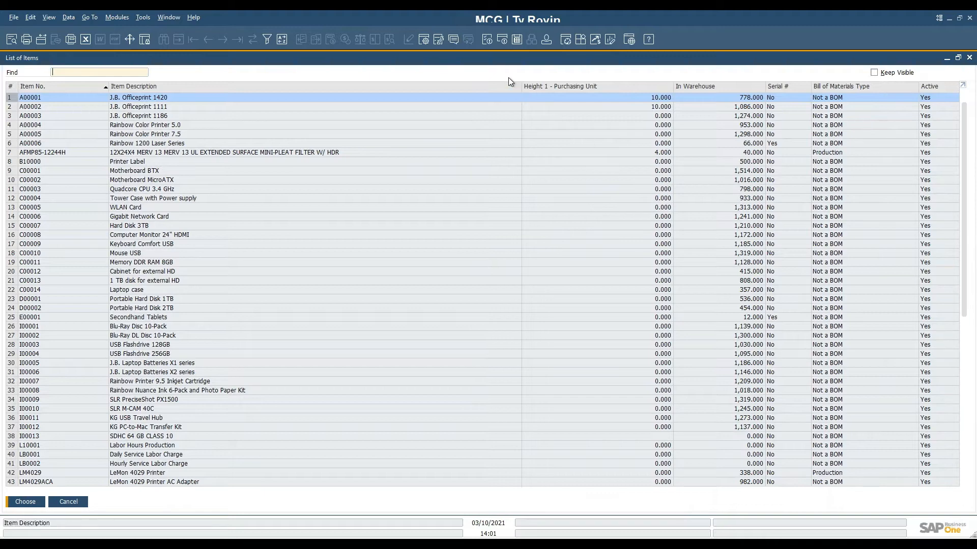
# Group the list of items by the BOM Type field, save the settings and close the list.
pyautogui.click(424, 39)
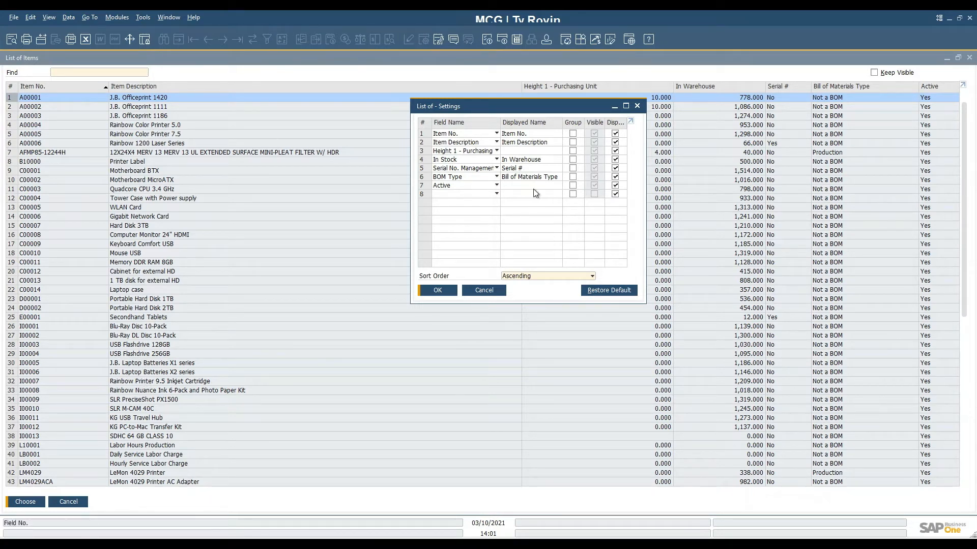
pyautogui.click(574, 177)
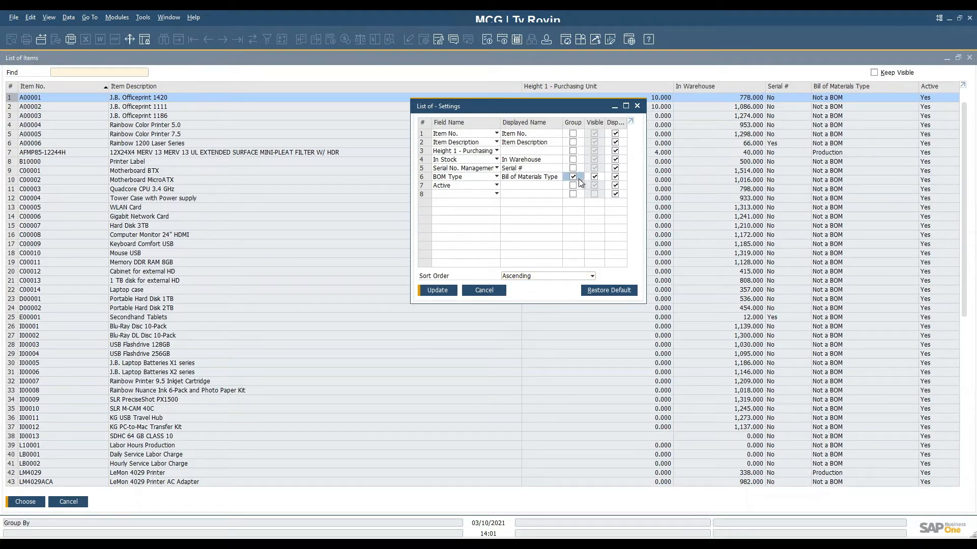
pyautogui.click(447, 290)
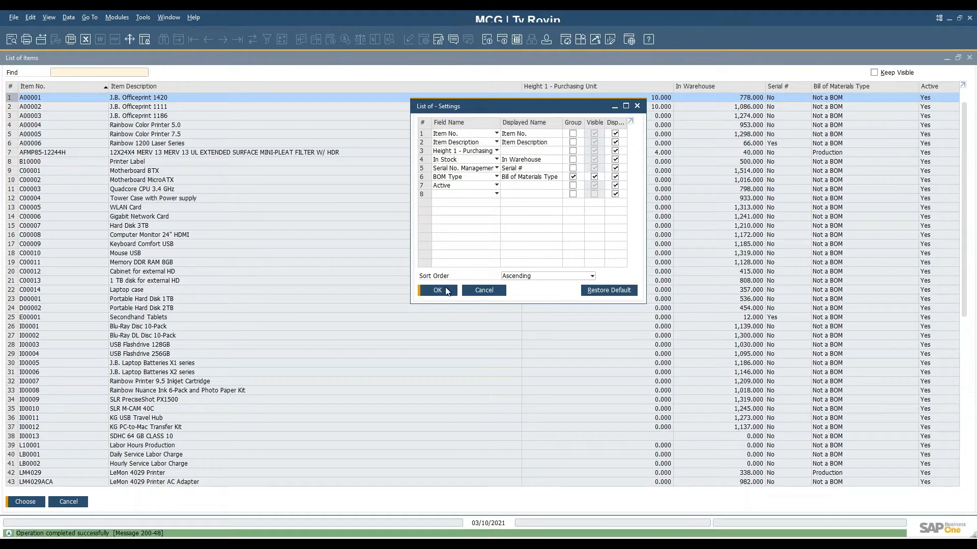
pyautogui.click(437, 291)
pyautogui.click(75, 503)
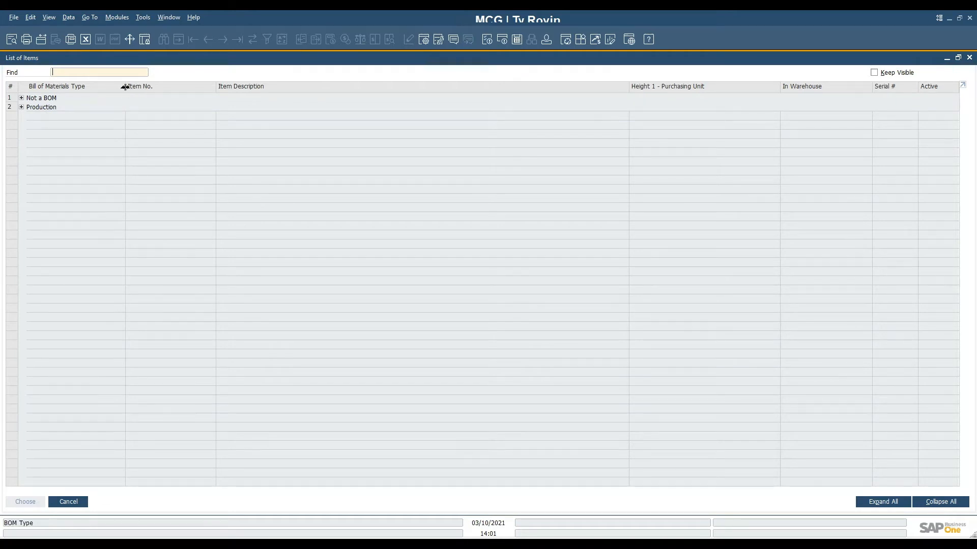
# Narrow the Bill of Materials Type column, inspect the Not a BOM and Production groups, and close the item windows.
pyautogui.moveTo(127, 87); pyautogui.dragTo(106, 91)
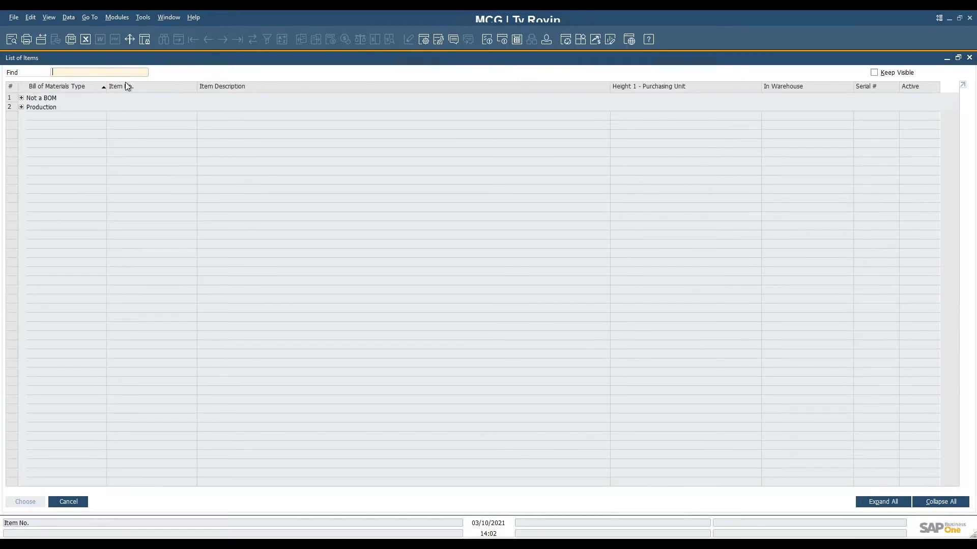
pyautogui.click(22, 99)
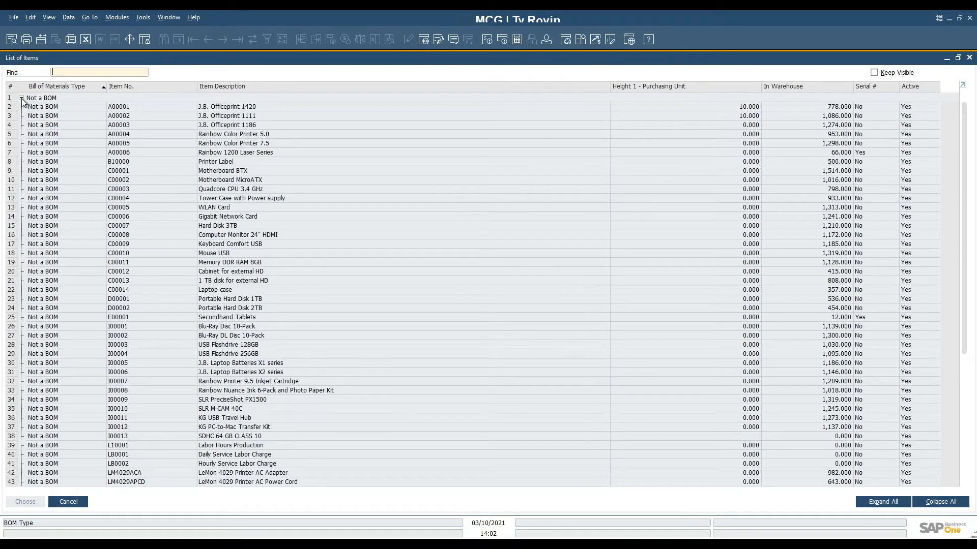
pyautogui.click(21, 98)
pyautogui.click(22, 107)
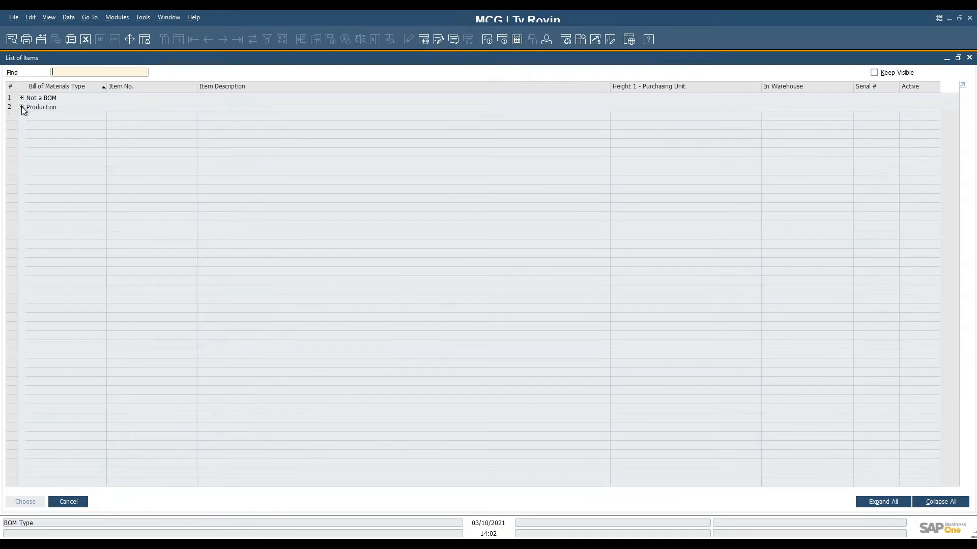
pyautogui.click(21, 107)
pyautogui.click(81, 502)
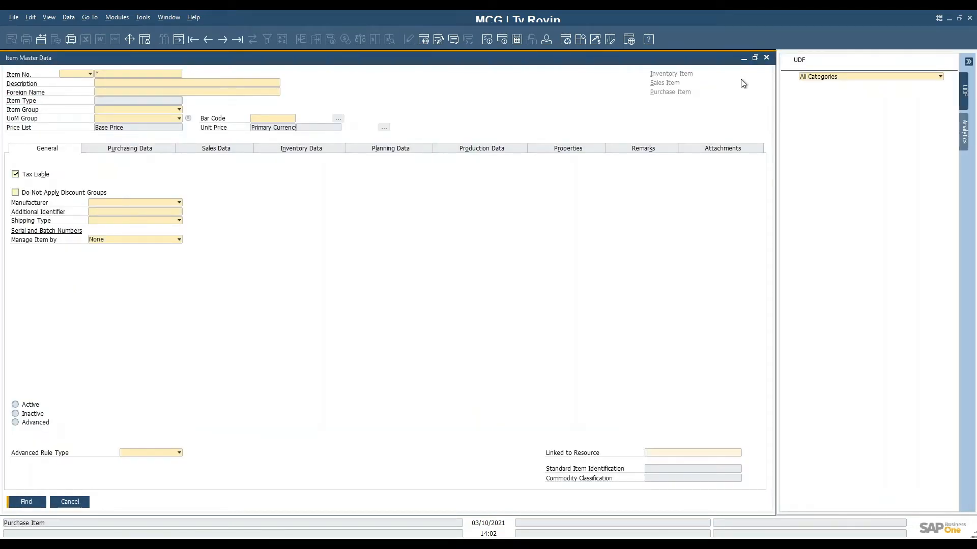
pyautogui.click(766, 58)
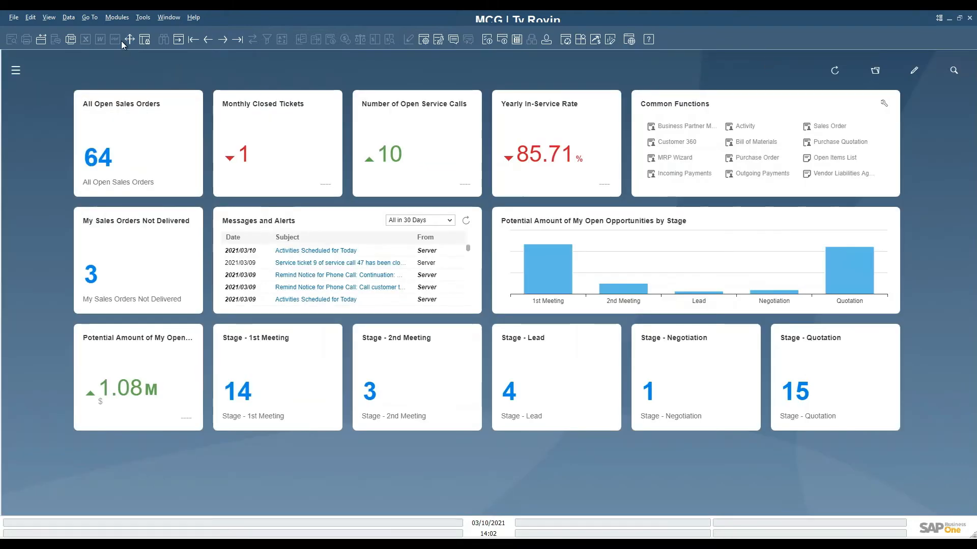
# Open the A/R Invoice form from the sales module and display the previous invoice record.
pyautogui.click(111, 18)
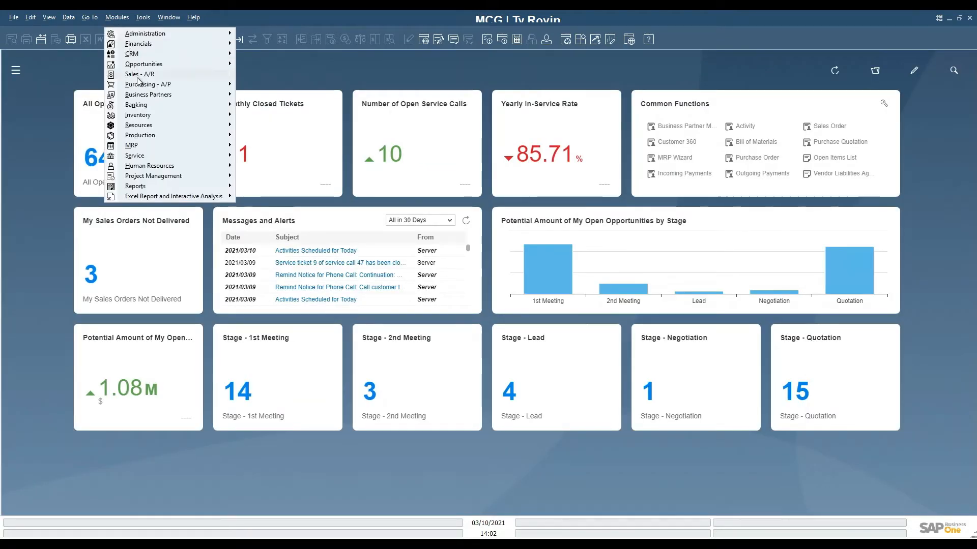
pyautogui.moveTo(138, 80)
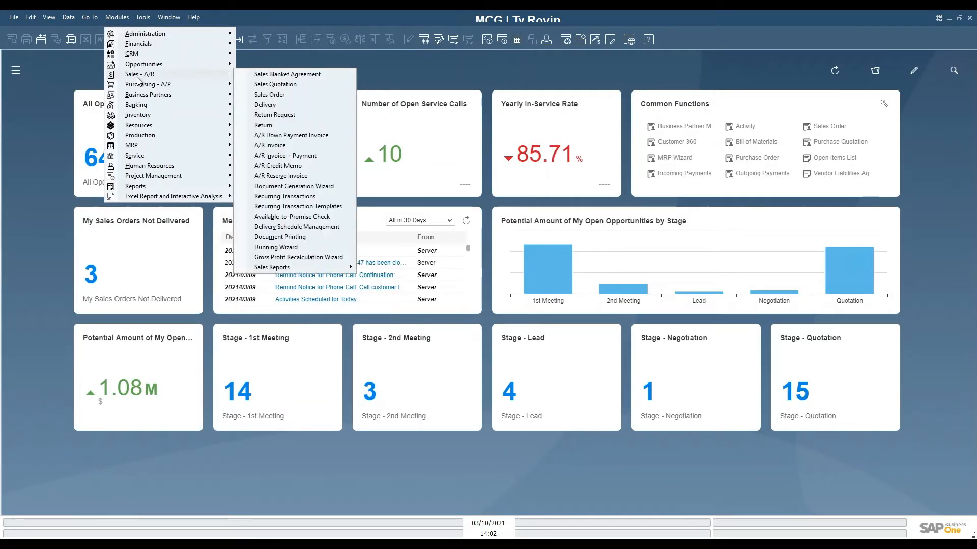
pyautogui.click(283, 146)
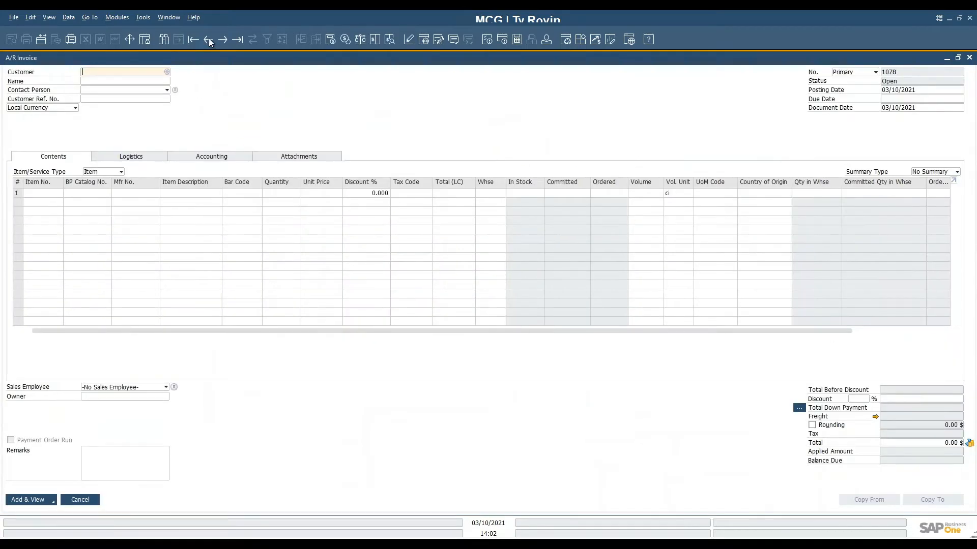
pyautogui.click(209, 39)
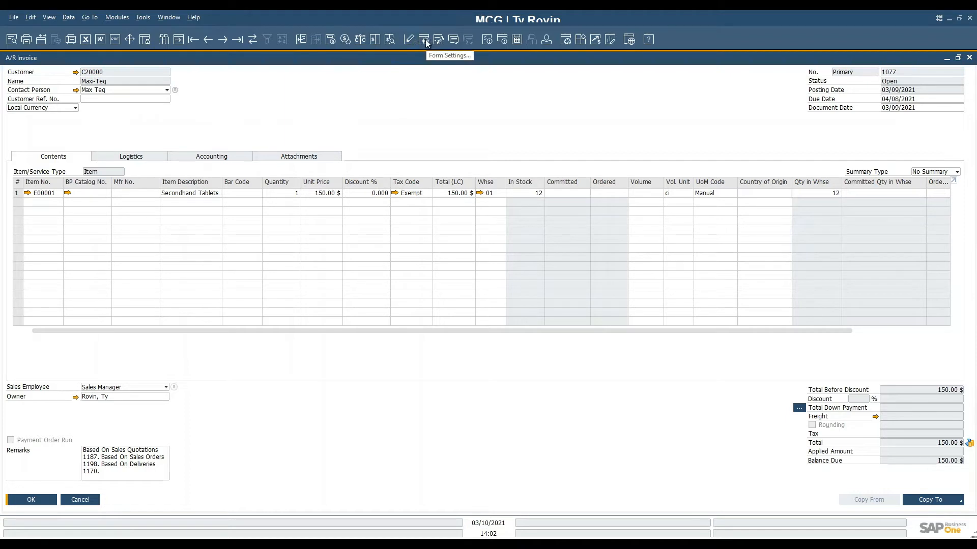
# Open the A/R Invoice form settings and make the Serial No. and Factor 1 columns visible in the table format.
pyautogui.rightClick(376, 184)
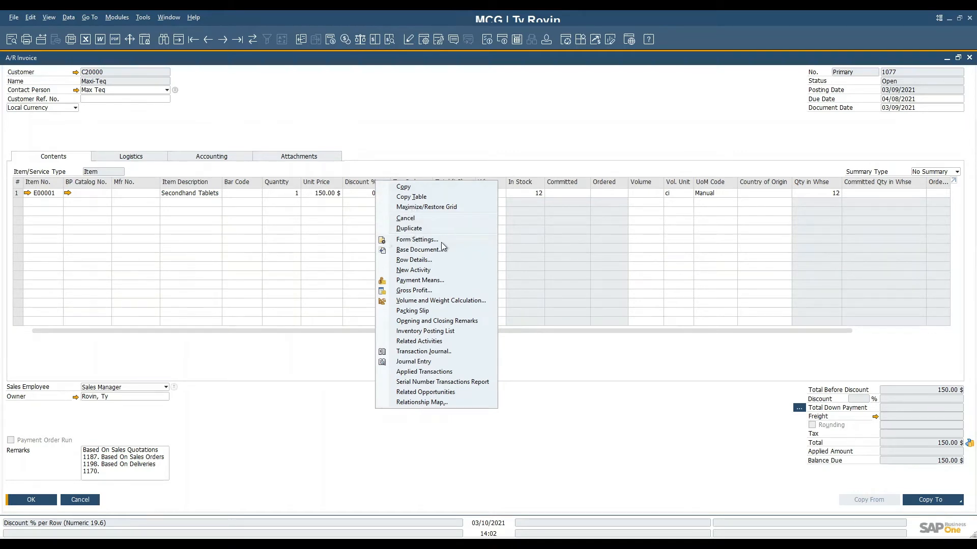
pyautogui.click(414, 241)
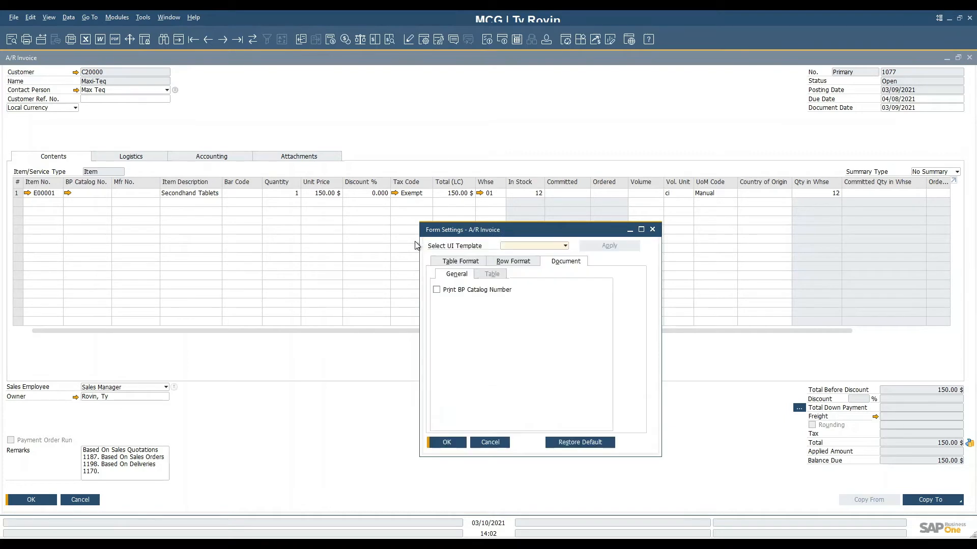
pyautogui.click(466, 265)
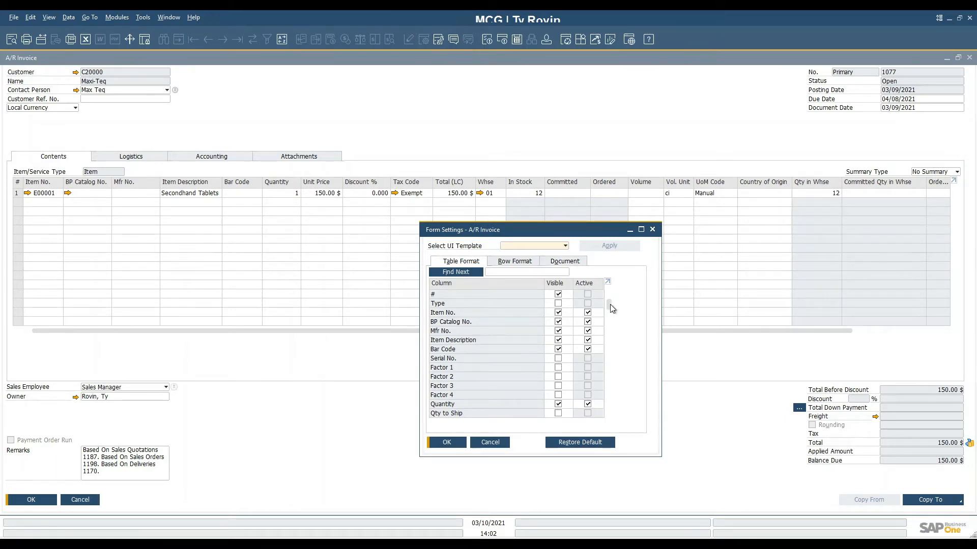
pyautogui.moveTo(609, 304)
pyautogui.mouseDown()
pyautogui.moveTo(612, 368)
pyautogui.moveTo(608, 295)
pyautogui.mouseUp()
pyautogui.click(559, 359)
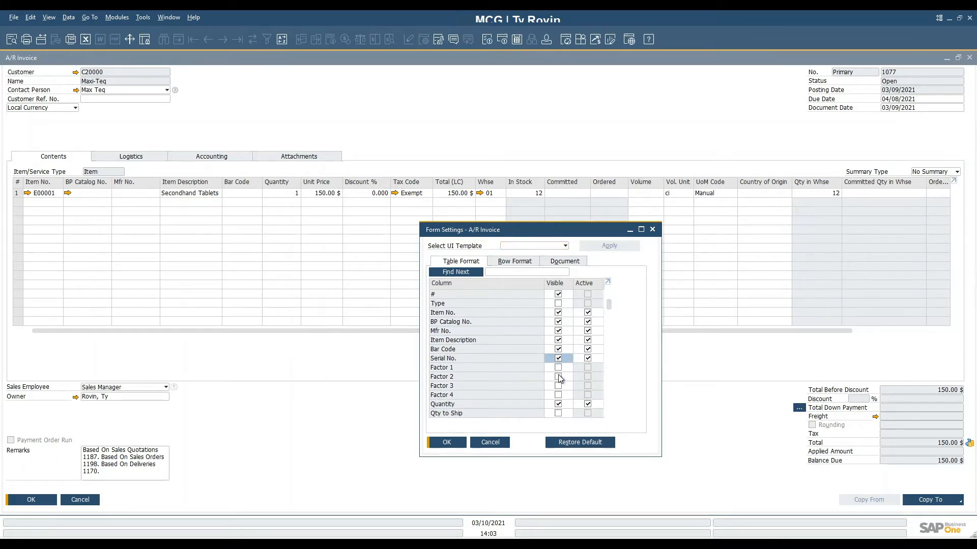
pyautogui.click(558, 369)
# Hide the Discount %, Committed and Ordered columns, save the form settings, and fit the invoice table's column widths to the window.
pyautogui.scroll(-3, 558, 377)
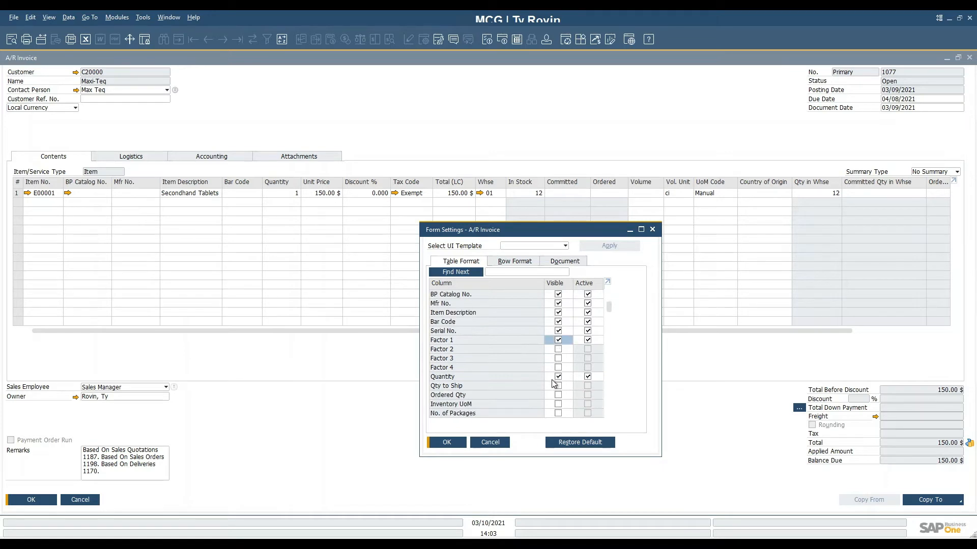
pyautogui.scroll(-1, 558, 385)
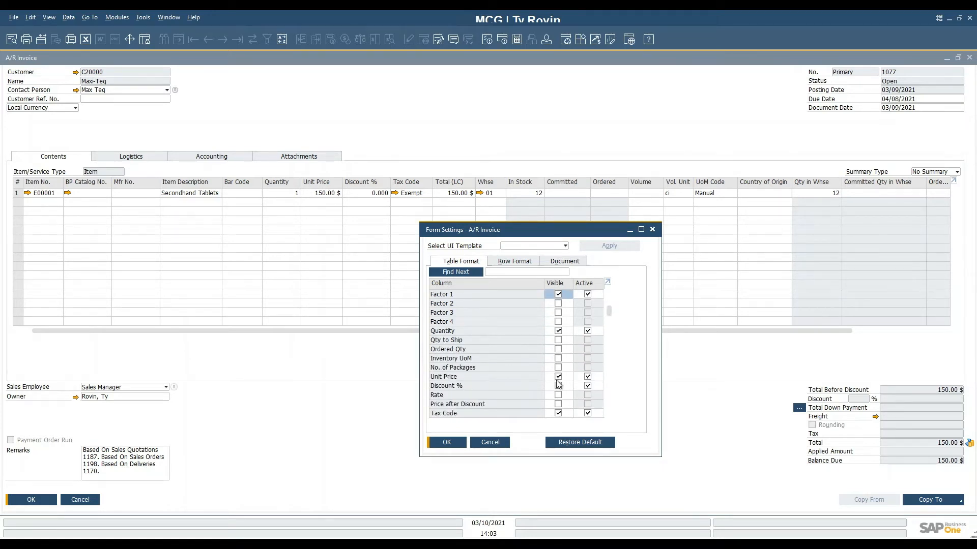
pyautogui.scroll(-2, 557, 385)
pyautogui.click(561, 331)
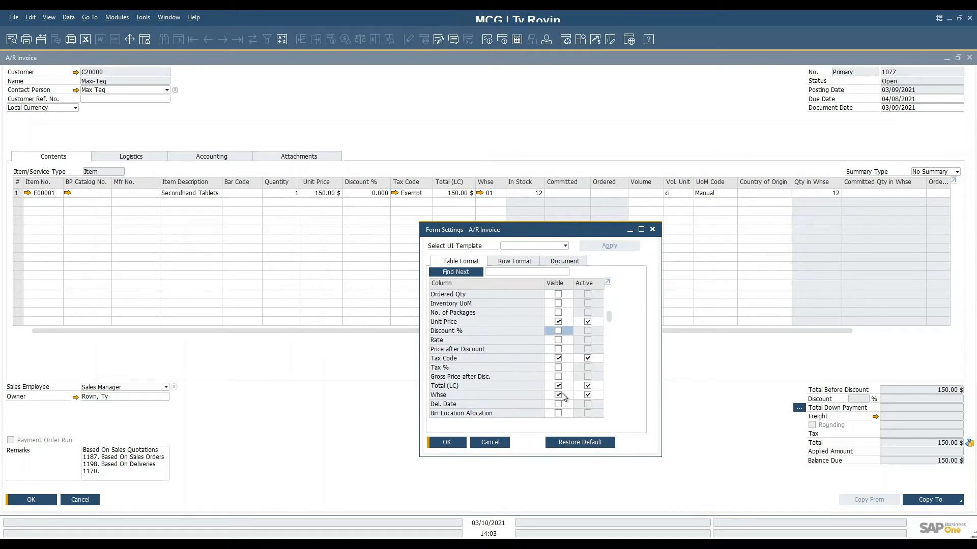
pyautogui.scroll(-2, 559, 386)
pyautogui.scroll(-4, 560, 387)
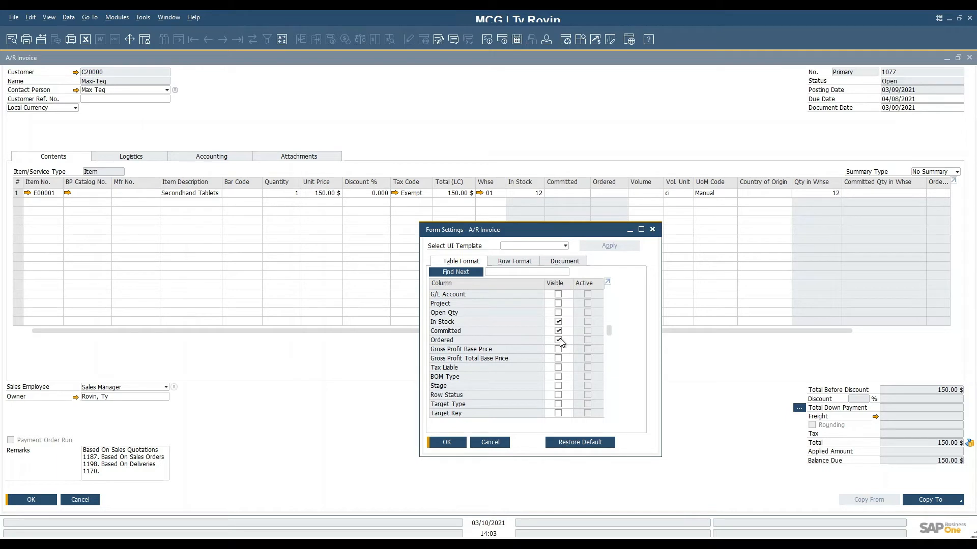
pyautogui.click(446, 442)
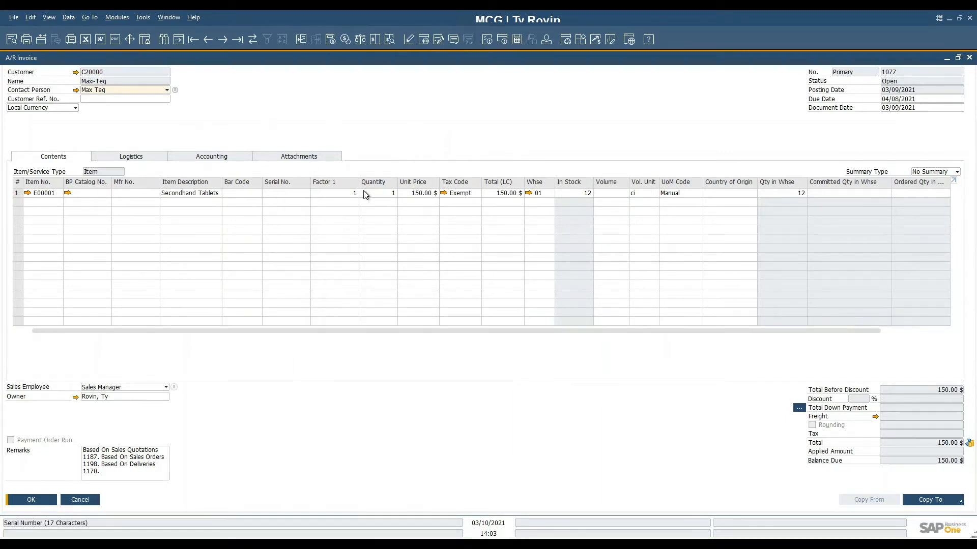
pyautogui.click(51, 21)
pyautogui.click(78, 106)
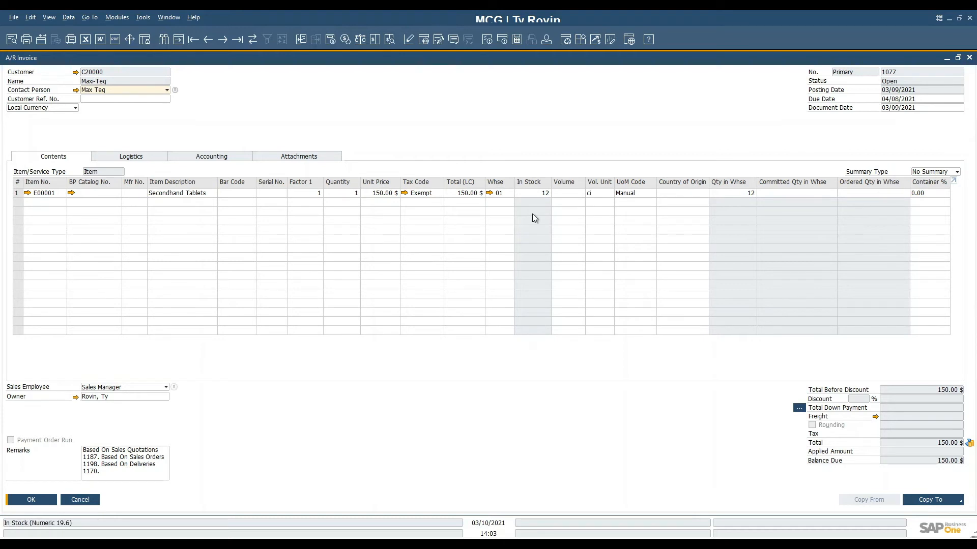
# Reorder the A/R Invoice table format so Bar Code comes directly before Mfr No., and save the form settings.
pyautogui.click(425, 43)
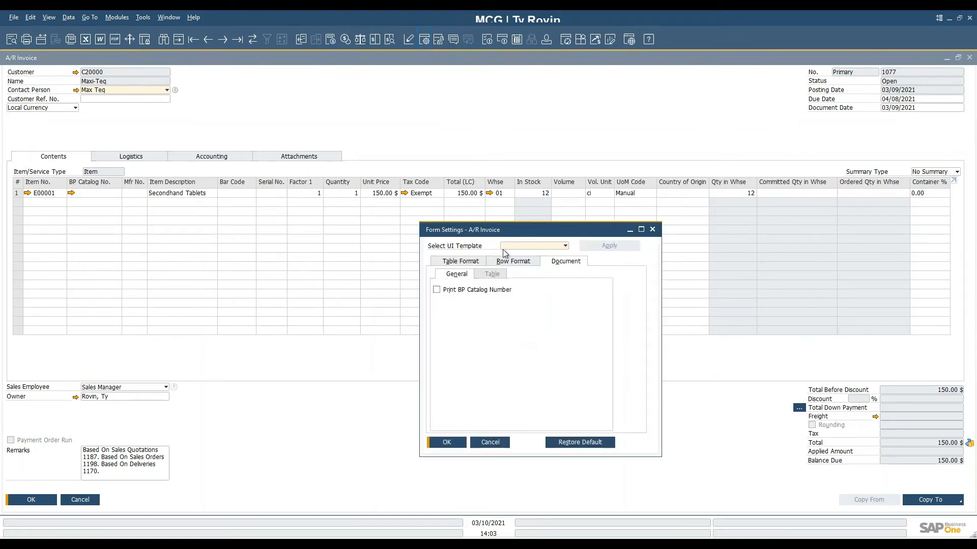
pyautogui.click(478, 265)
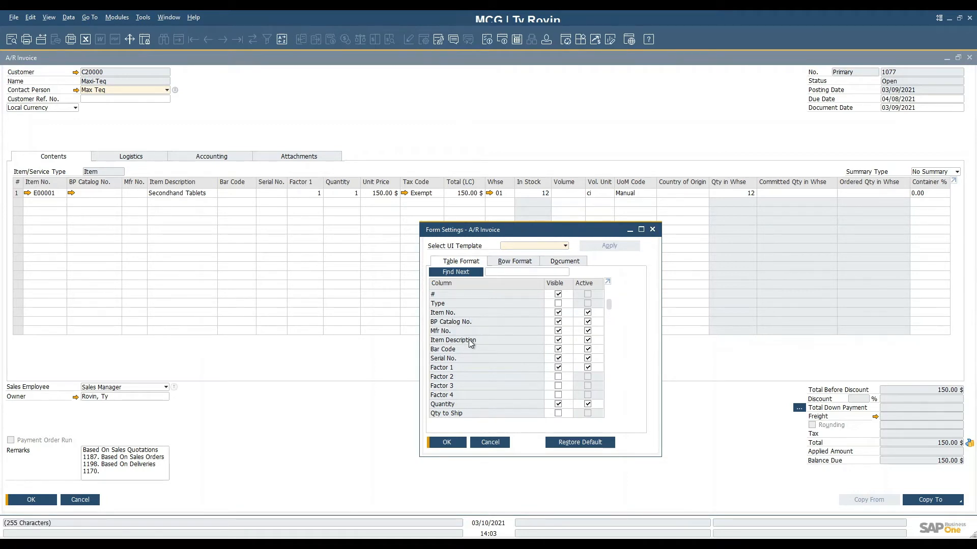
pyautogui.click(443, 352)
pyautogui.moveTo(442, 352); pyautogui.dragTo(444, 333)
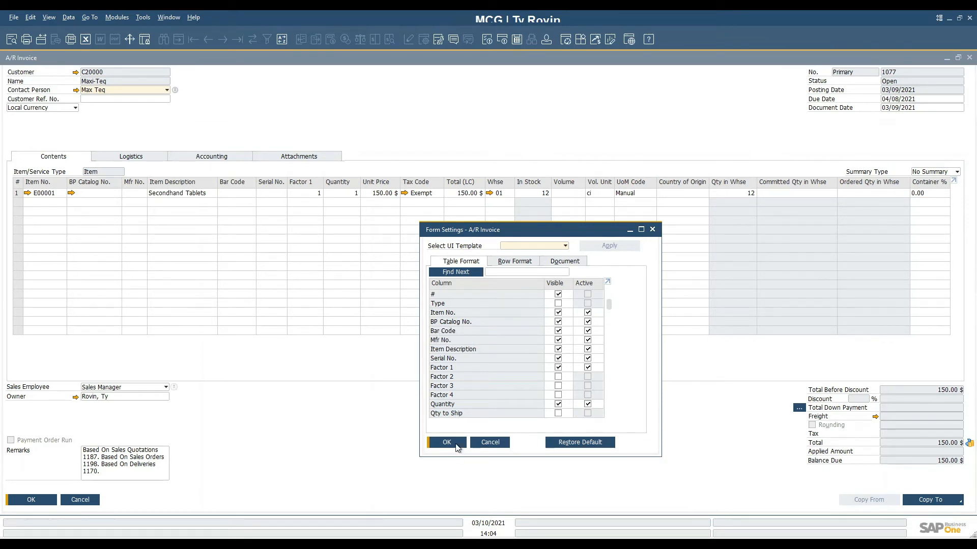
pyautogui.click(446, 442)
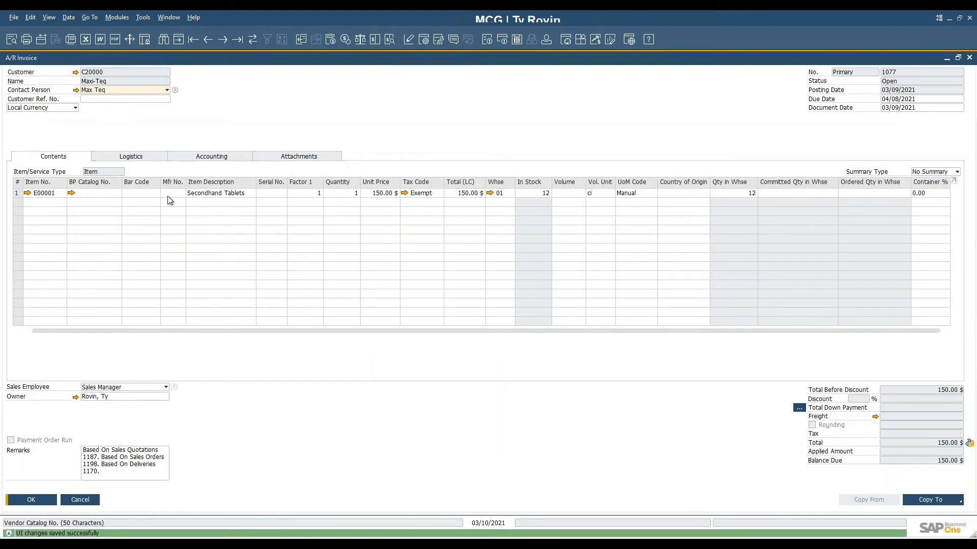
pyautogui.rightClick(640, 186)
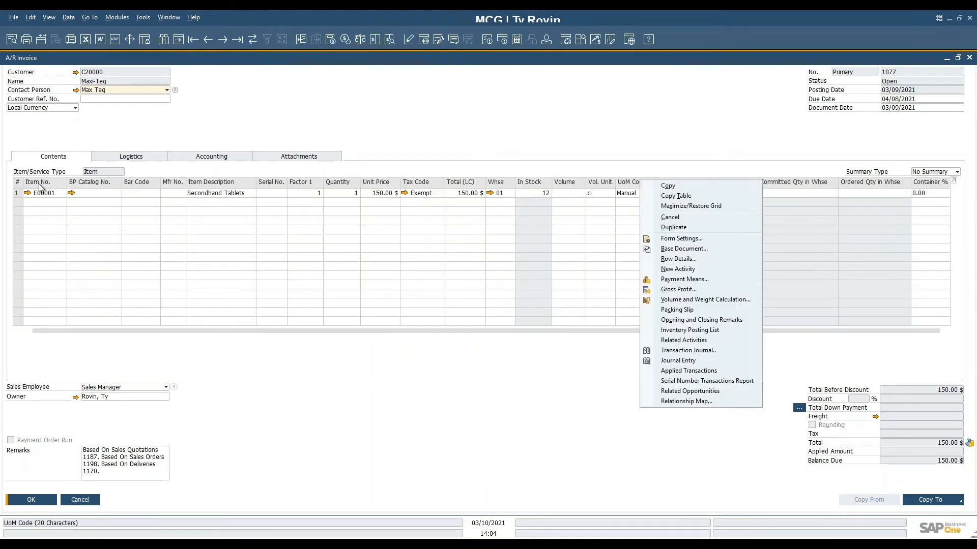
pyautogui.click(346, 114)
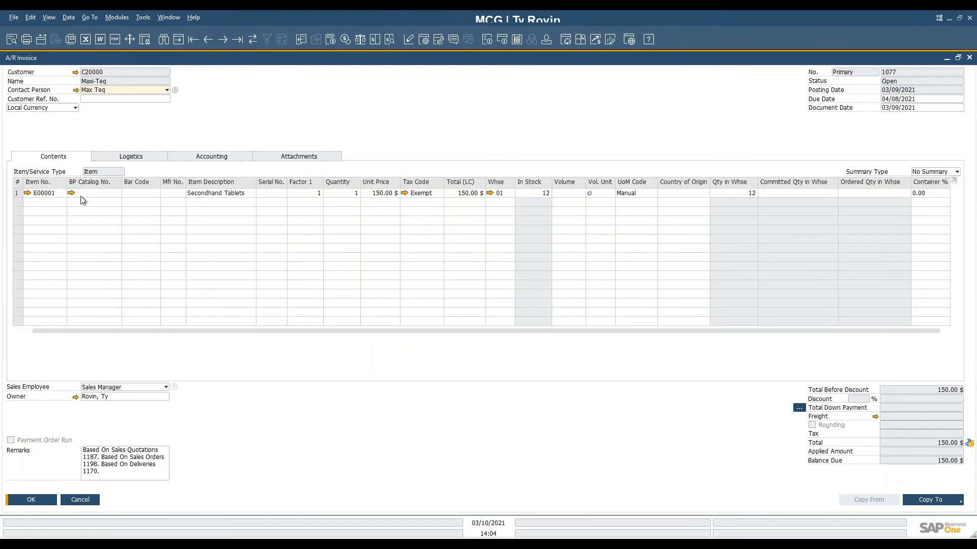
# Open the row details of the invoice's first row, look through its fields and close them.
pyautogui.doubleClick(19, 193)
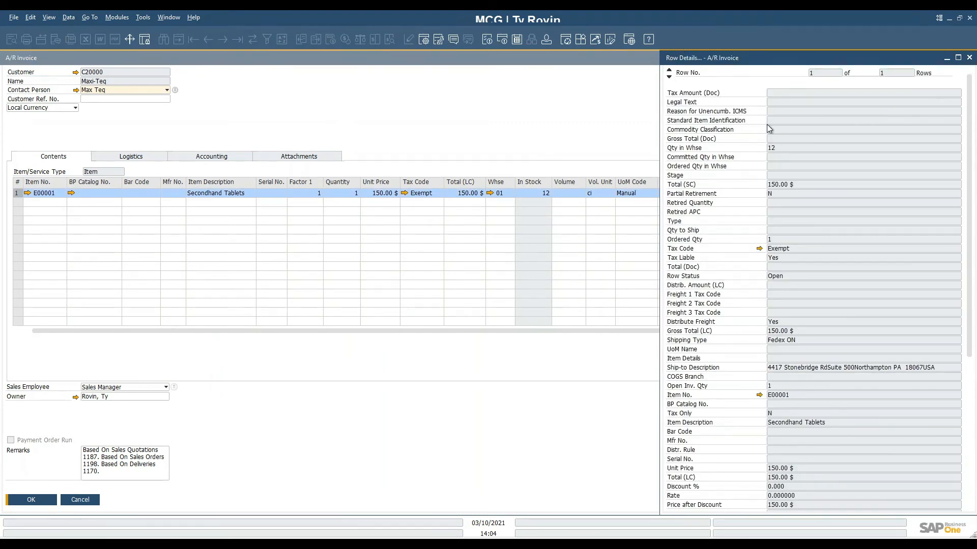
pyautogui.scroll(-2, 862, 206)
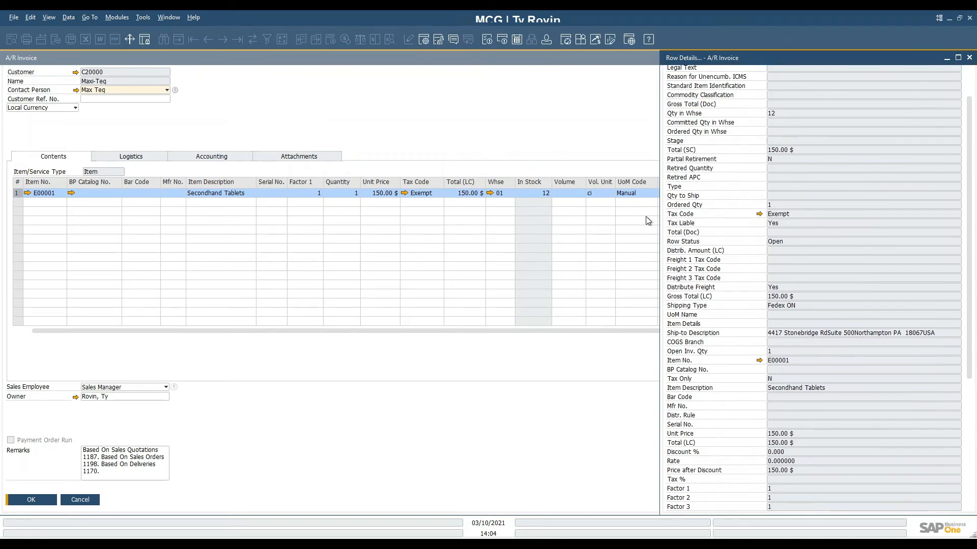
pyautogui.scroll(-5, 798, 254)
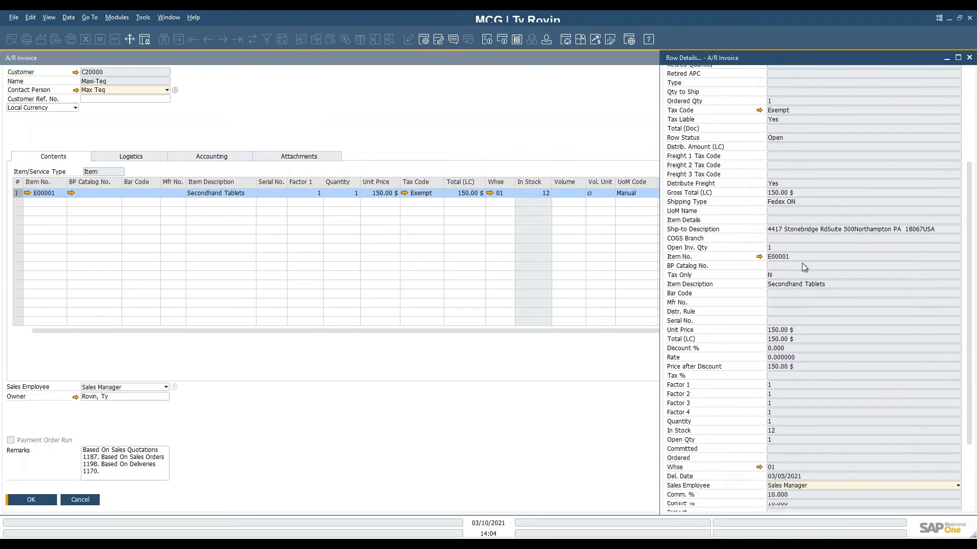
pyautogui.scroll(-3, 797, 272)
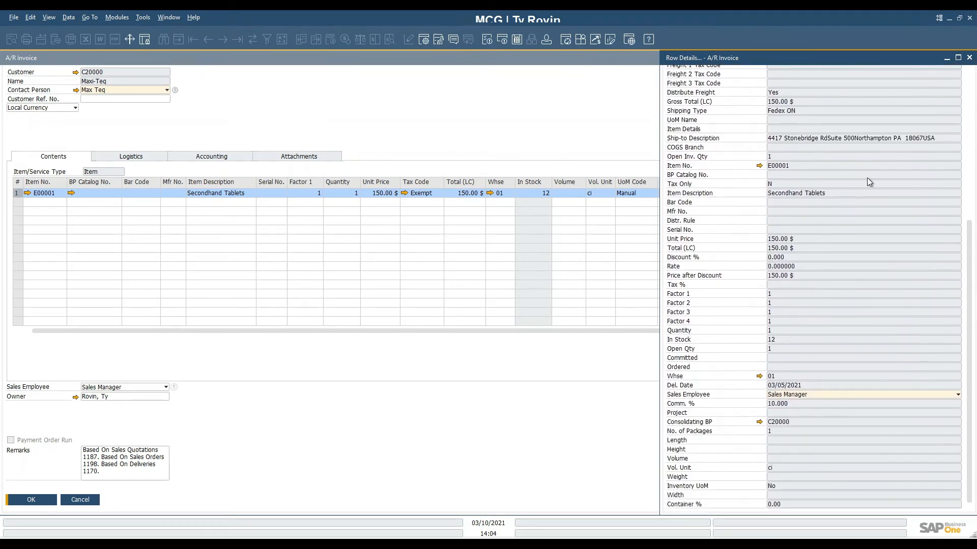
pyautogui.scroll(2, 868, 182)
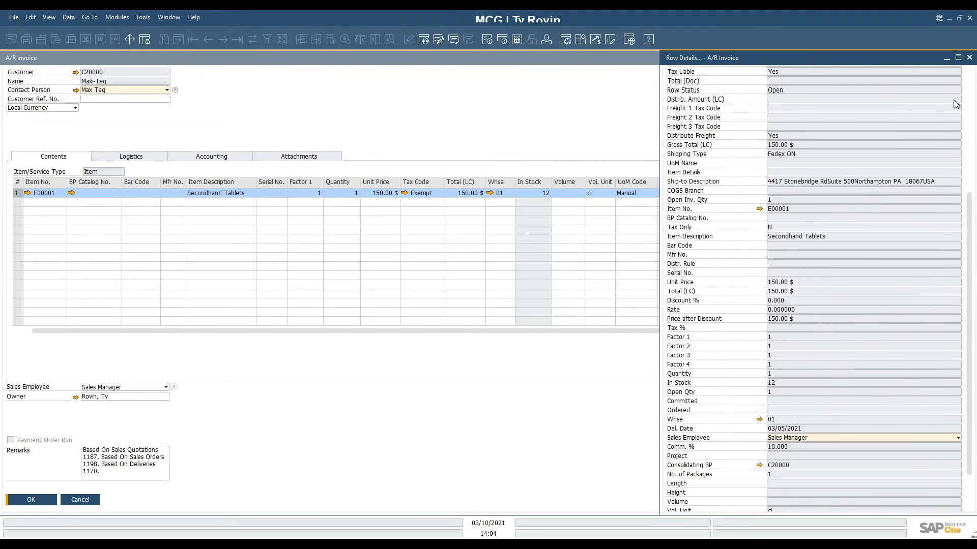
pyautogui.click(969, 57)
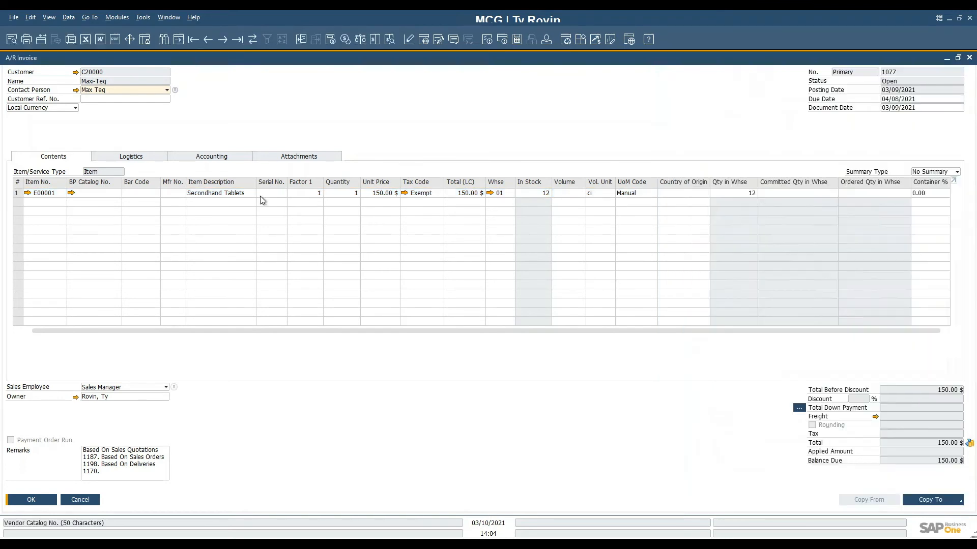
# Make Int. Line No. and Country of Origin visible in the row format, save, and check the first invoice row's details.
pyautogui.rightClick(419, 182)
pyautogui.click(454, 238)
pyautogui.click(514, 261)
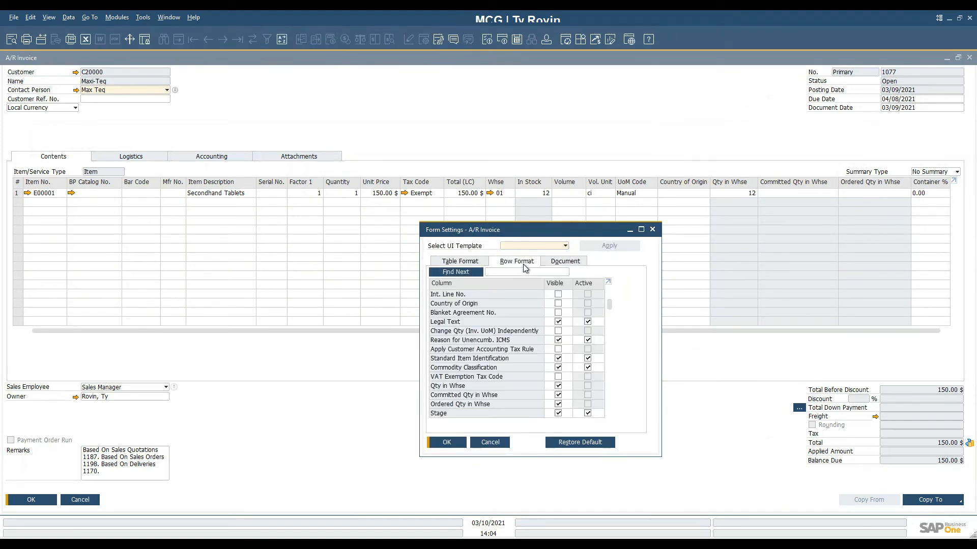
pyautogui.click(558, 294)
pyautogui.click(558, 303)
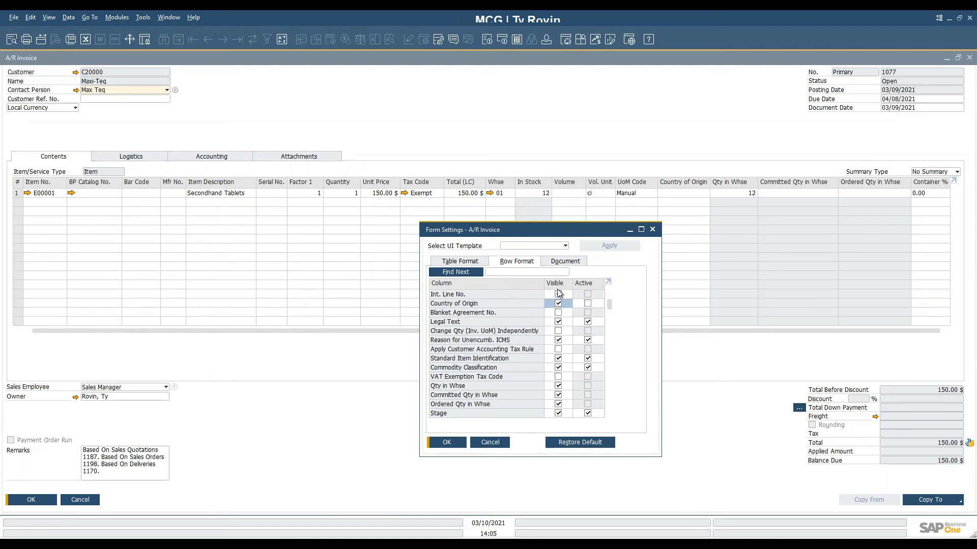
pyautogui.click(464, 447)
pyautogui.click(455, 446)
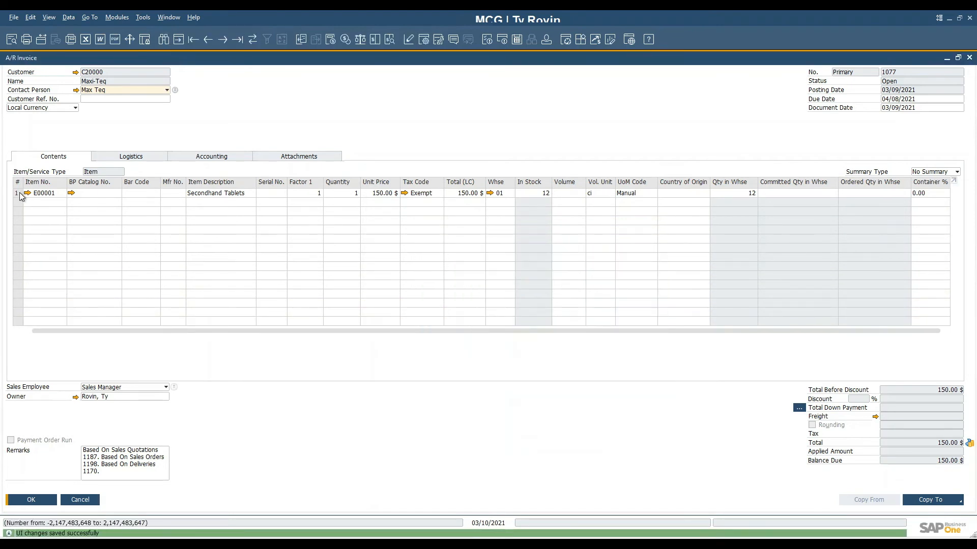
pyautogui.doubleClick(19, 192)
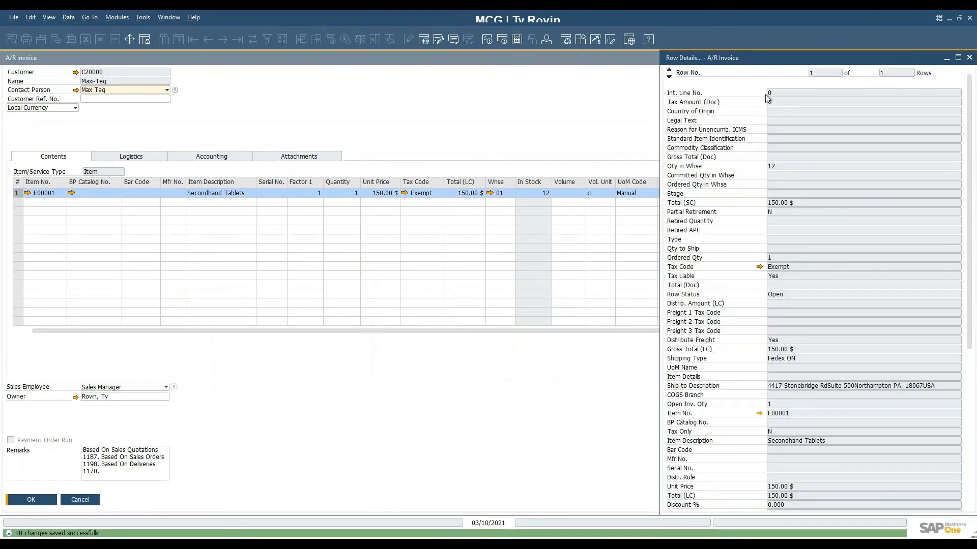
pyautogui.click(970, 59)
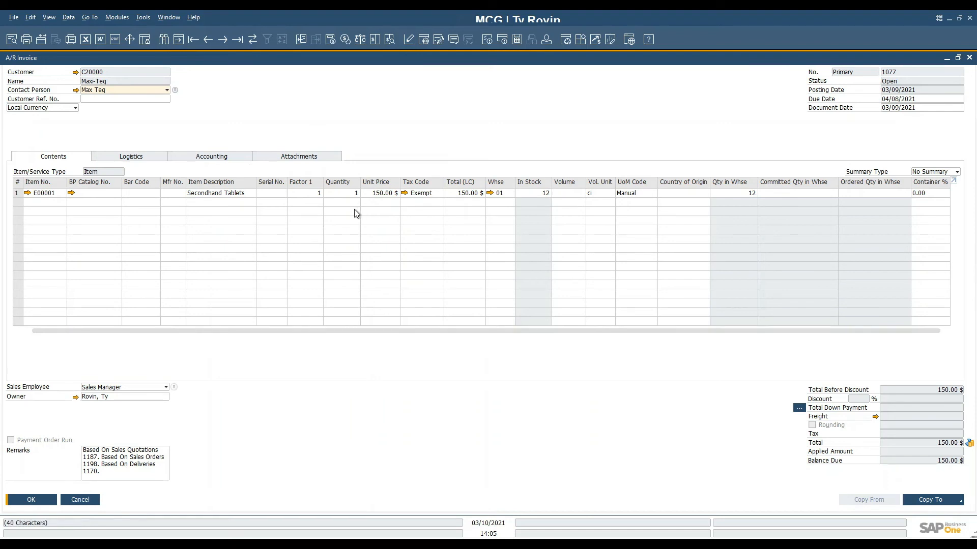
# Open the general user setup from the Administration module and find the user record with the code manager.
pyautogui.click(123, 18)
pyautogui.moveTo(134, 35)
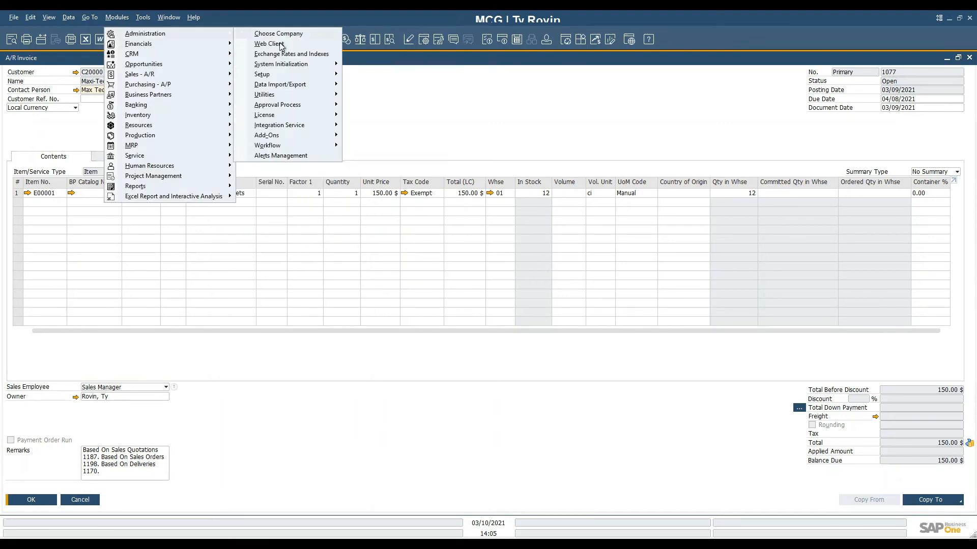
pyautogui.moveTo(281, 72)
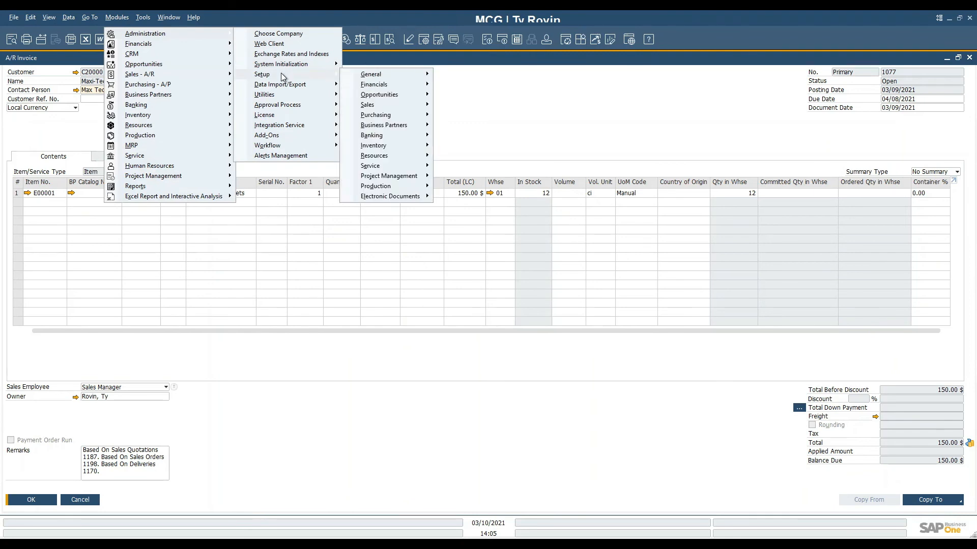
pyautogui.moveTo(382, 75)
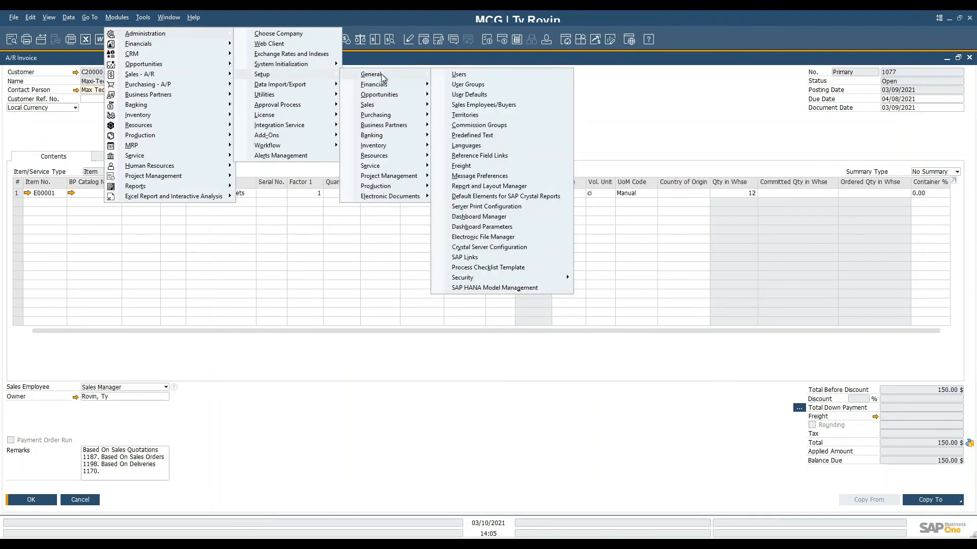
pyautogui.click(464, 76)
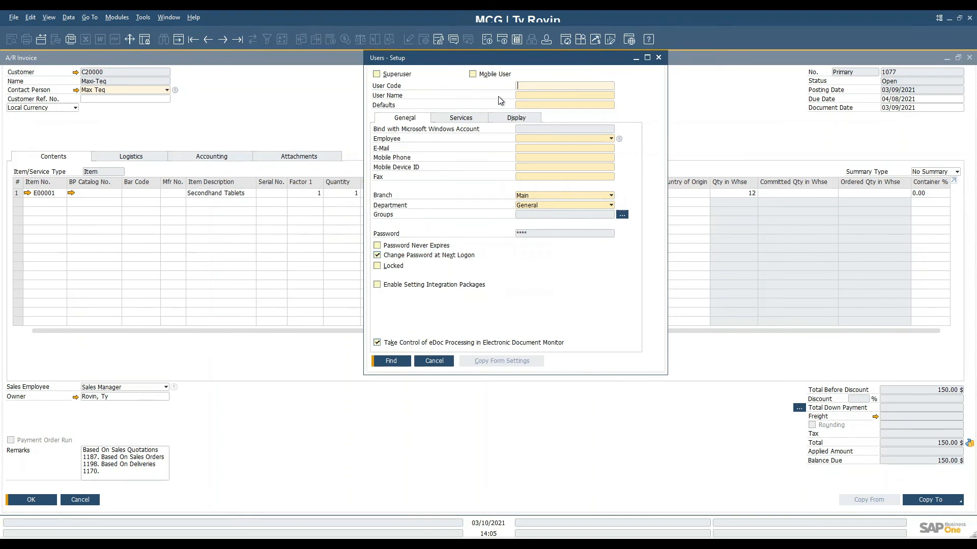
pyautogui.write('manag')
pyautogui.press('Return')
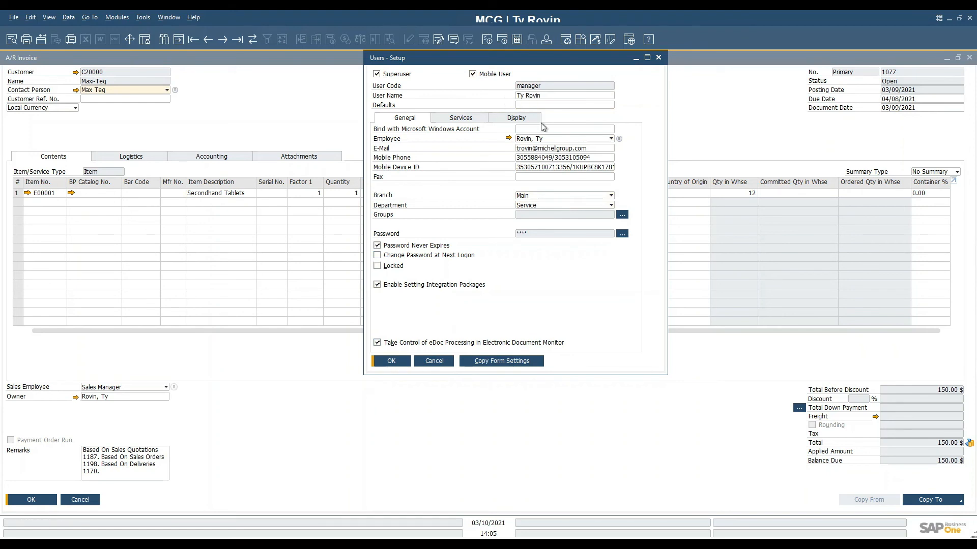
# Start copying this user's form settings and select the two Accounting users and the first Sales user after them as recipients.
pyautogui.click(517, 356)
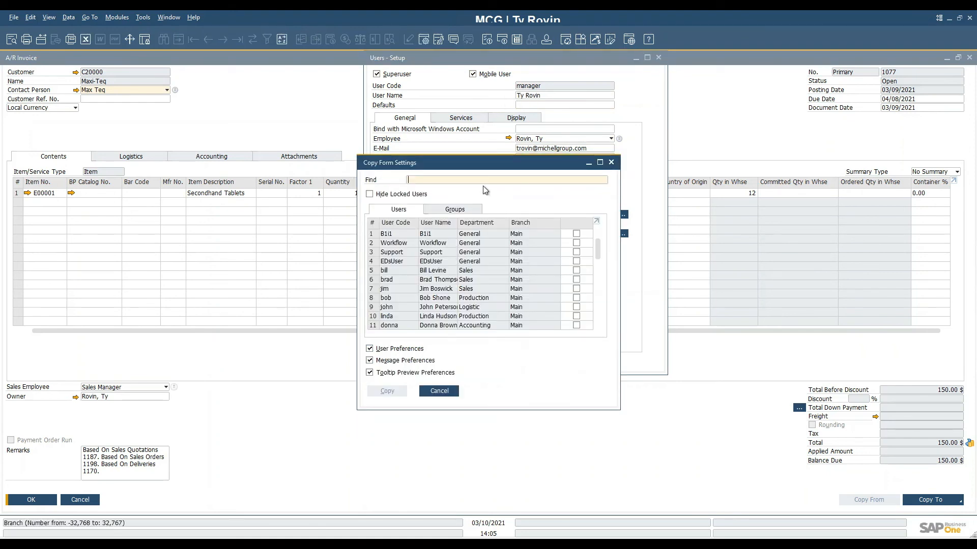
pyautogui.scroll(-3, 574, 245)
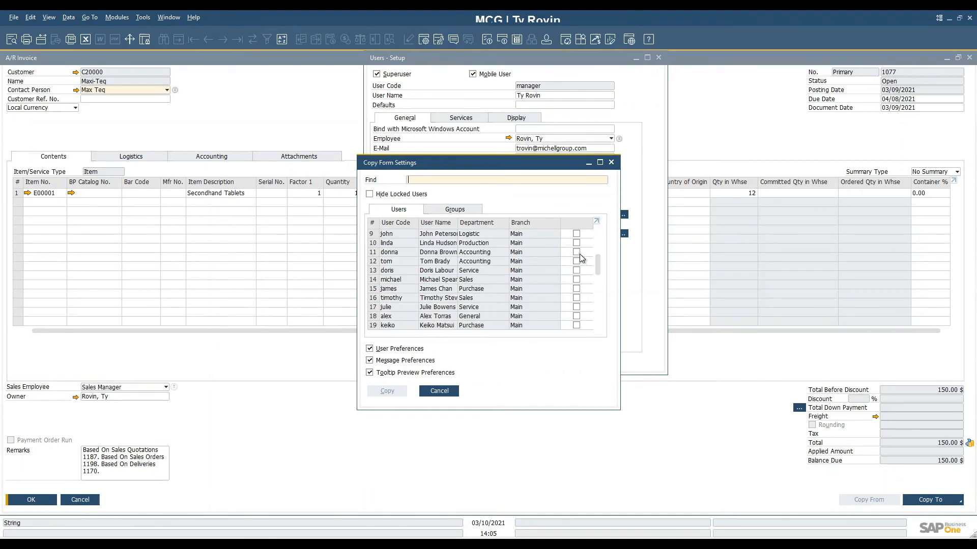
pyautogui.click(579, 254)
pyautogui.click(578, 261)
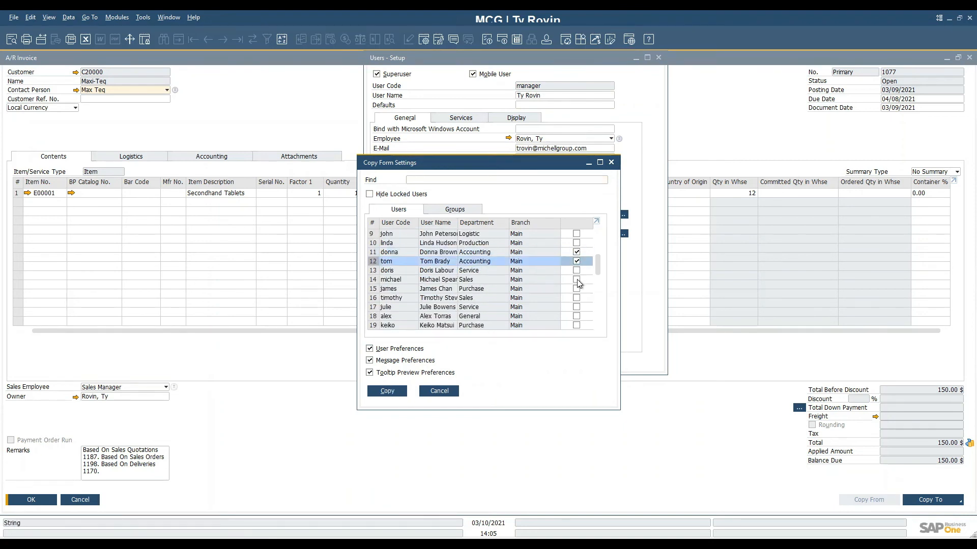
pyautogui.click(577, 280)
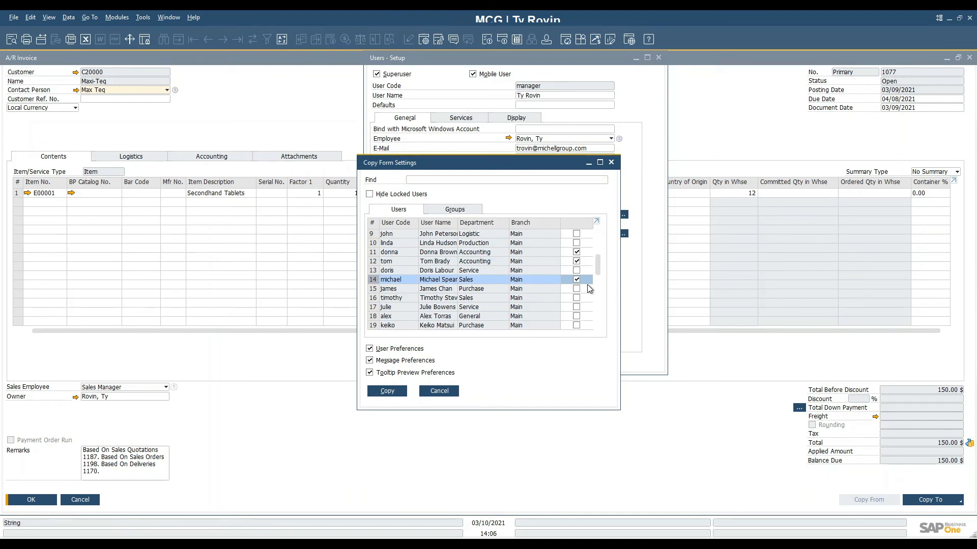
# Check the user groups available for copying form settings, return to the user list, and cancel both the copy and the user setup.
pyautogui.click(460, 209)
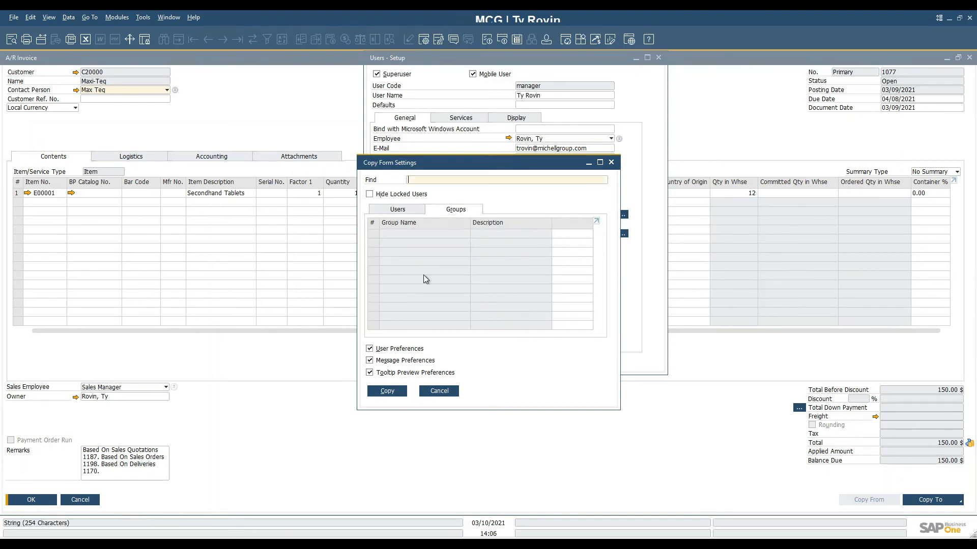
pyautogui.click(415, 211)
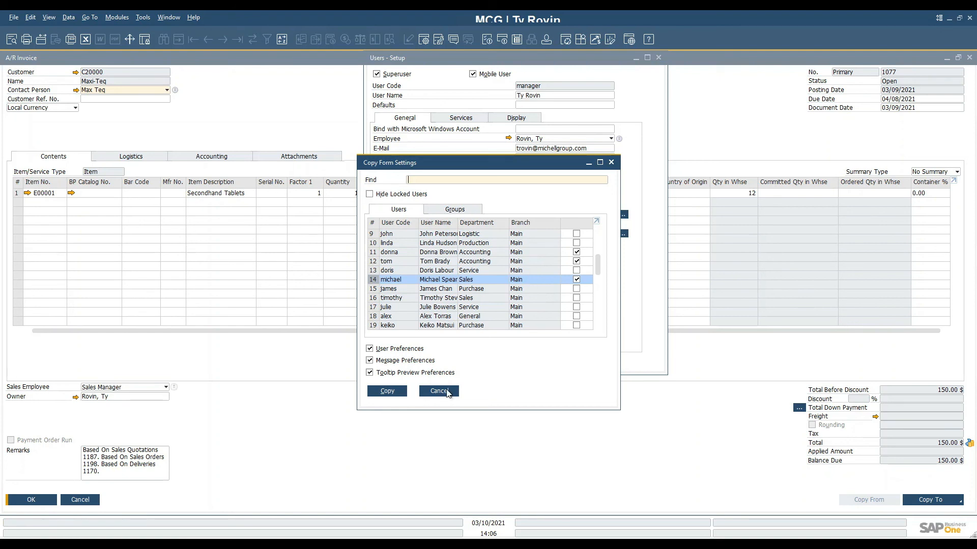
pyautogui.click(438, 391)
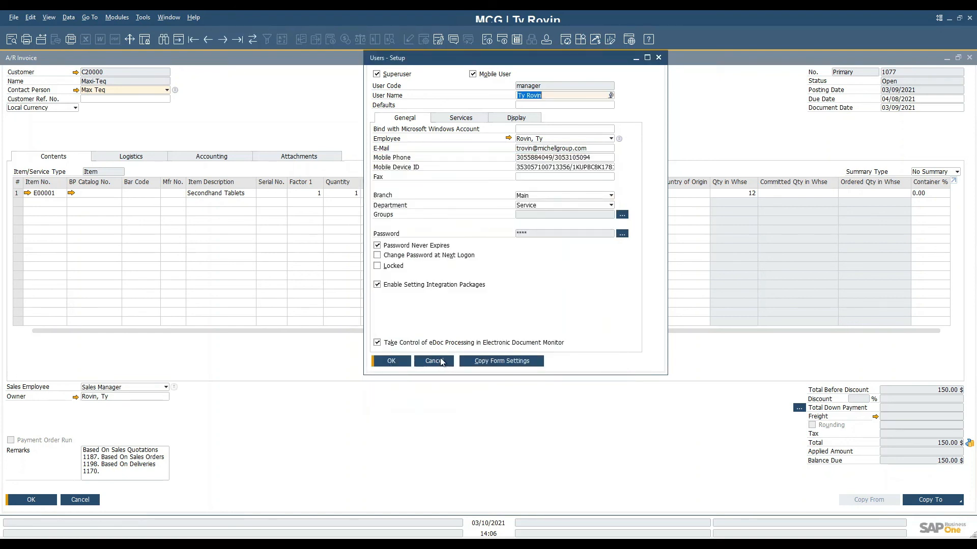
pyautogui.click(441, 361)
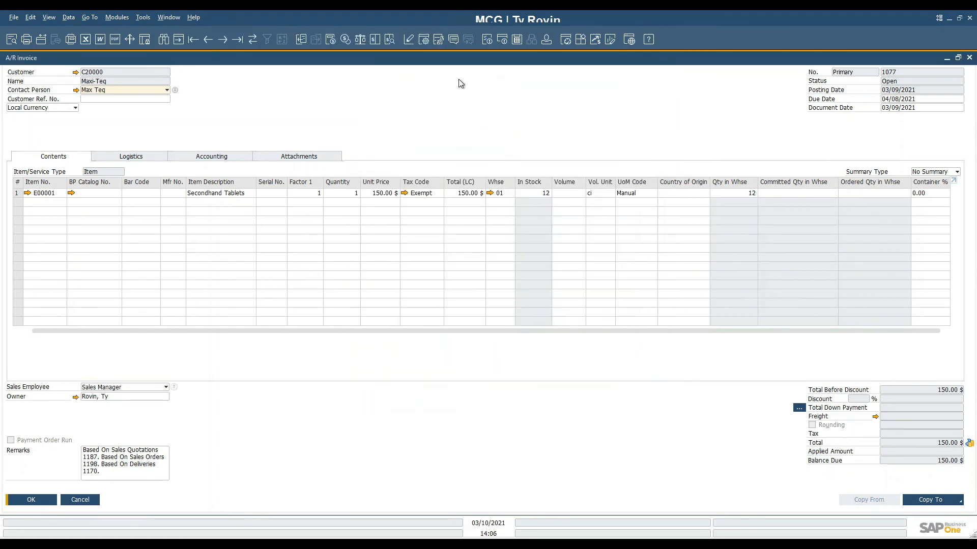